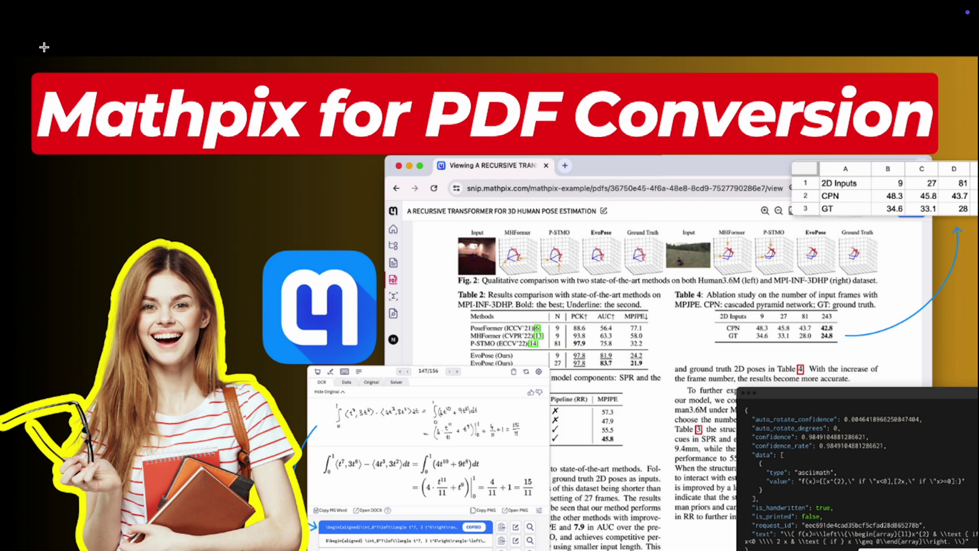
Step: Exit full screen for the Mathpix for PDF Conversion image in Preview
left_click(44, 47)
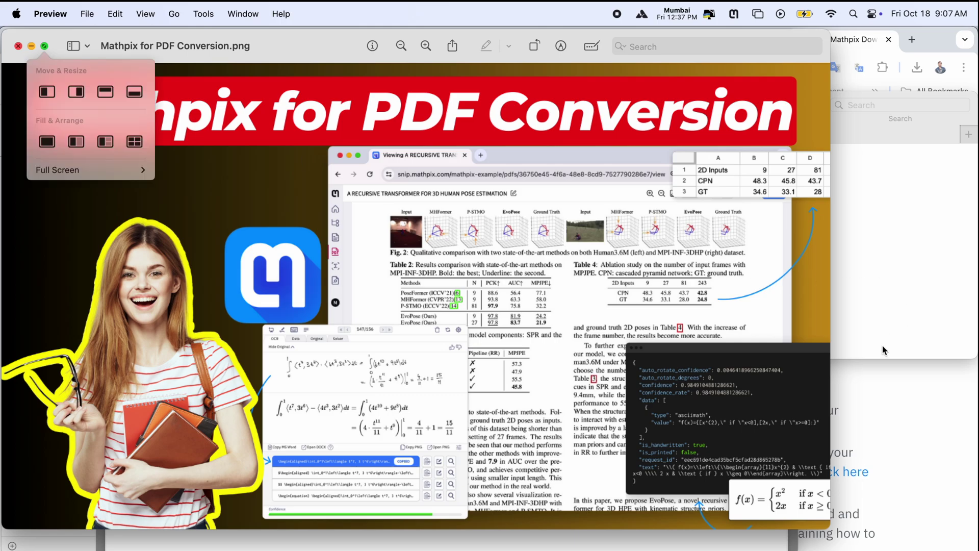
Step: Bring up the Mathpix email and highlight the PDF Conversion heading and 'MacOS'
left_click(896, 397)
key("super+bracketleft")
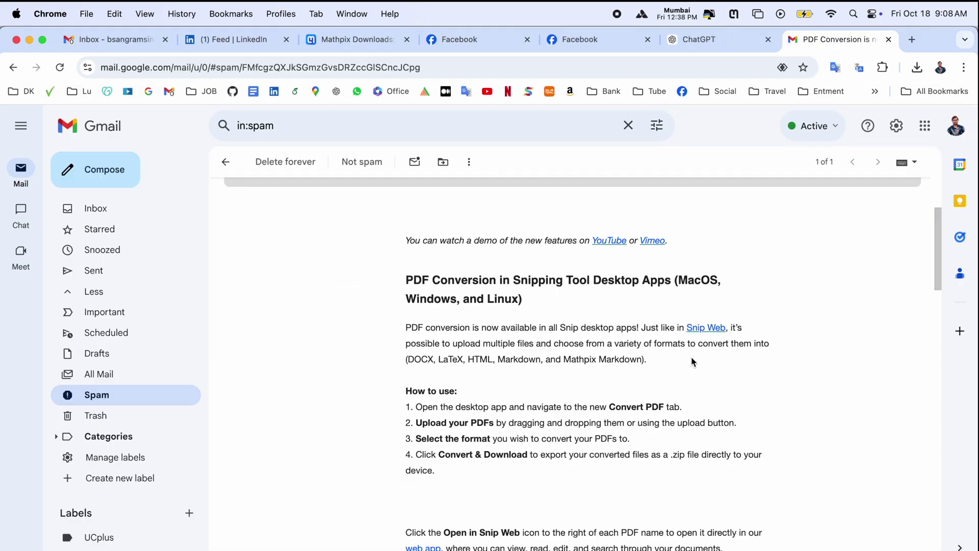
scroll(628, 360, "down", 1)
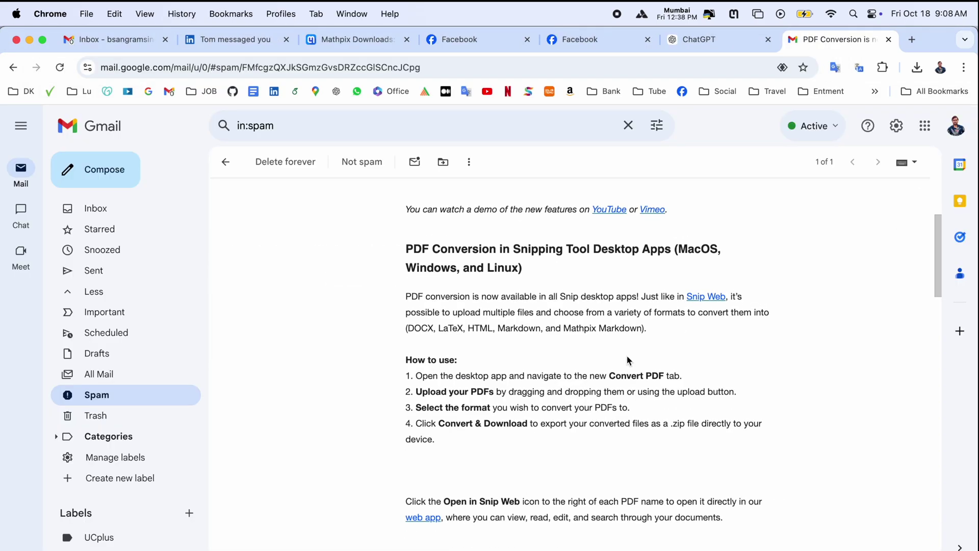
left_click_drag(407, 249, 505, 250)
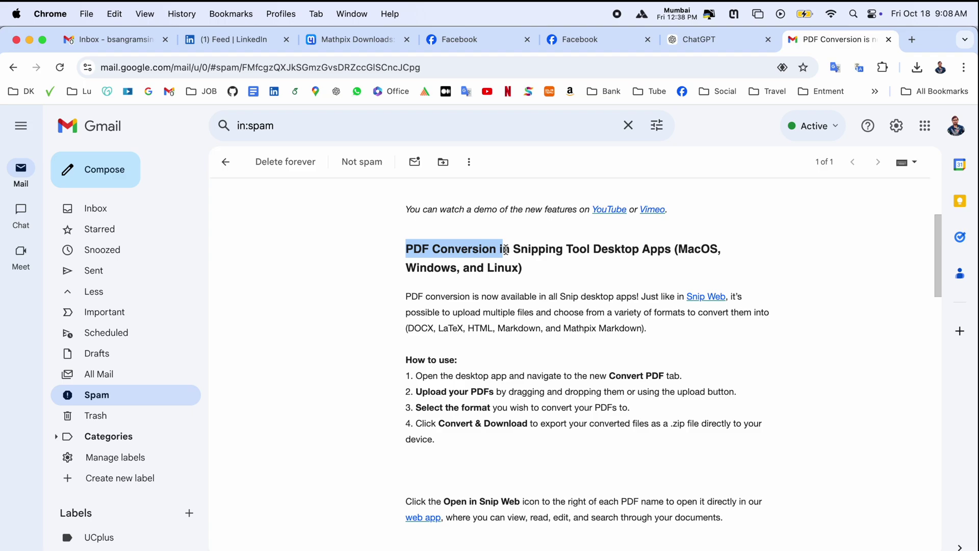
double_click(681, 247)
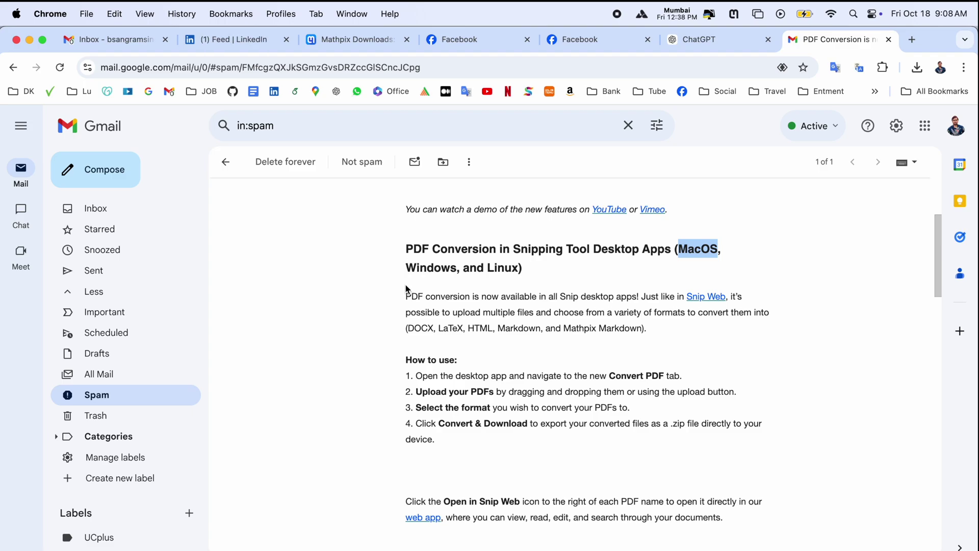
left_click(413, 294)
Step: Highlight the DOCX, HTML, Markdown and Mathpix Markdown formats, then open the Snip web app link
double_click(420, 330)
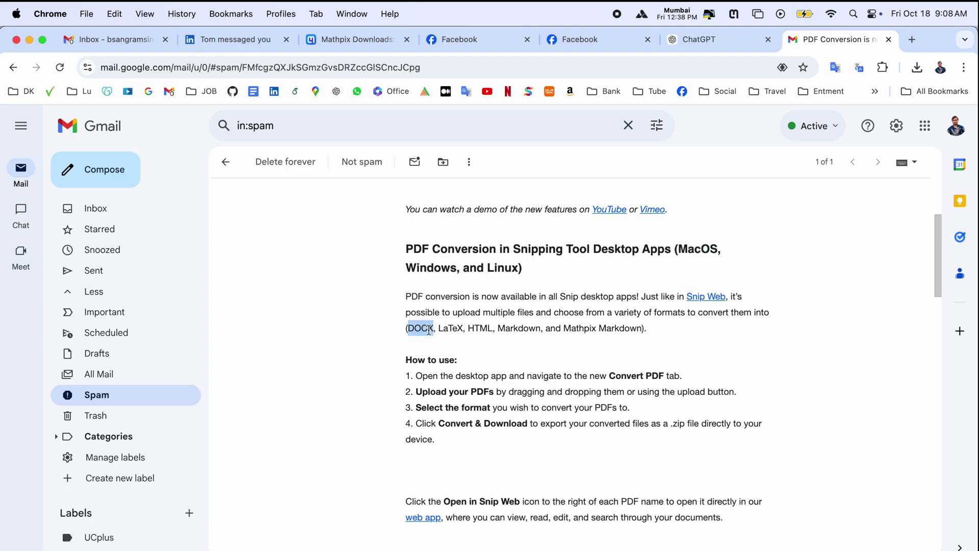
double_click(454, 329)
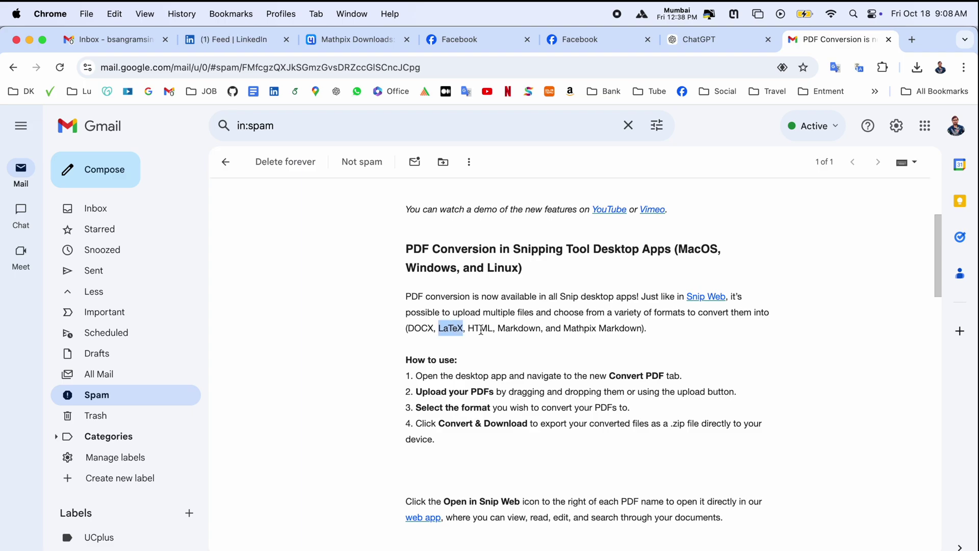
double_click(512, 330)
double_click(579, 331)
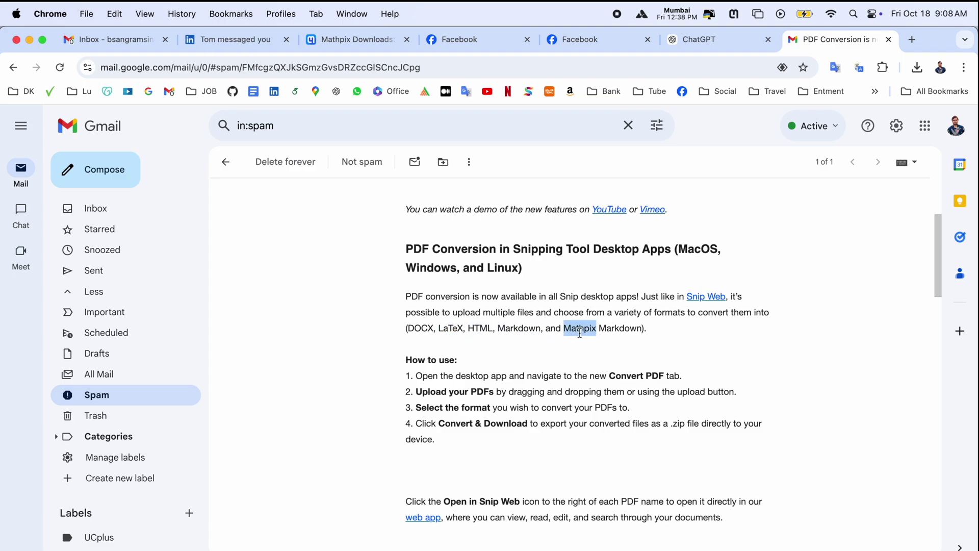
double_click(622, 330)
left_click(575, 331)
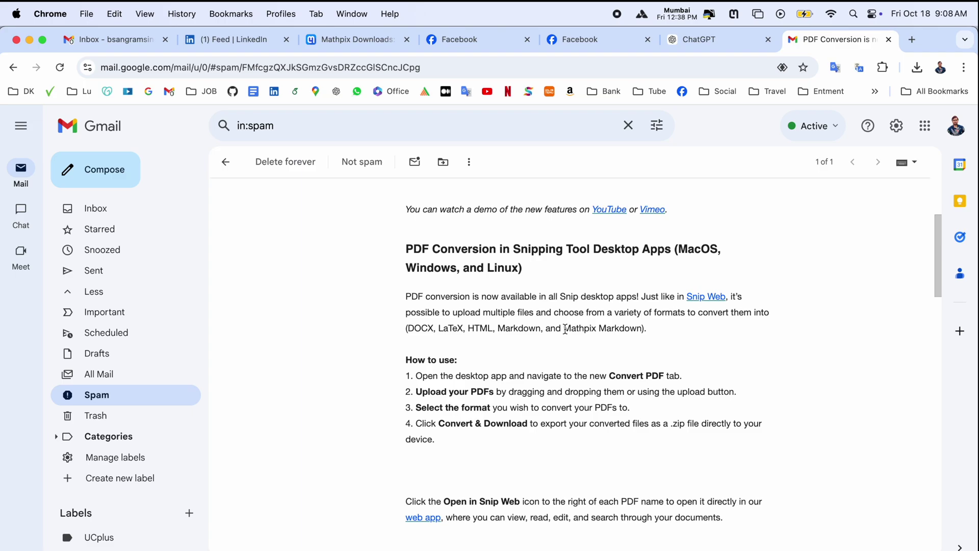
left_click_drag(565, 329, 643, 329)
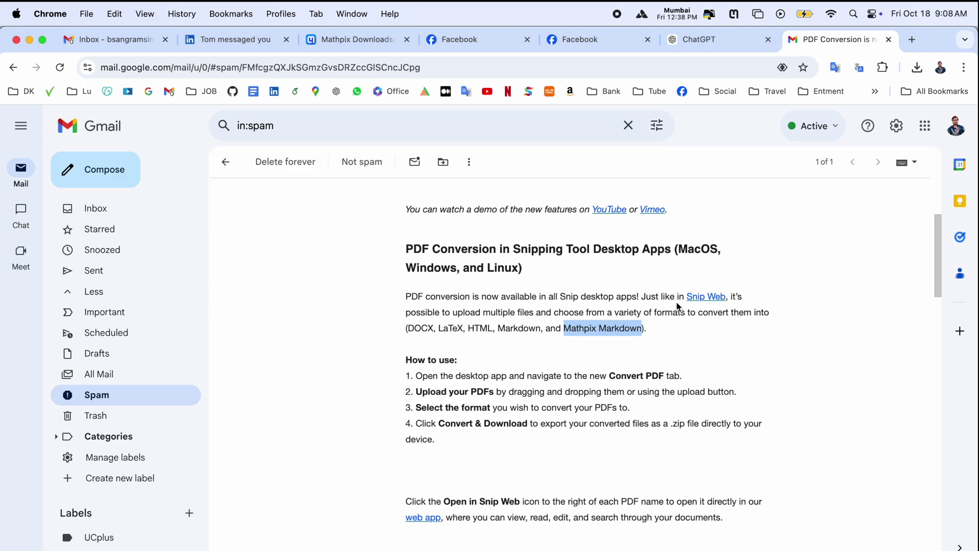
left_click(422, 517)
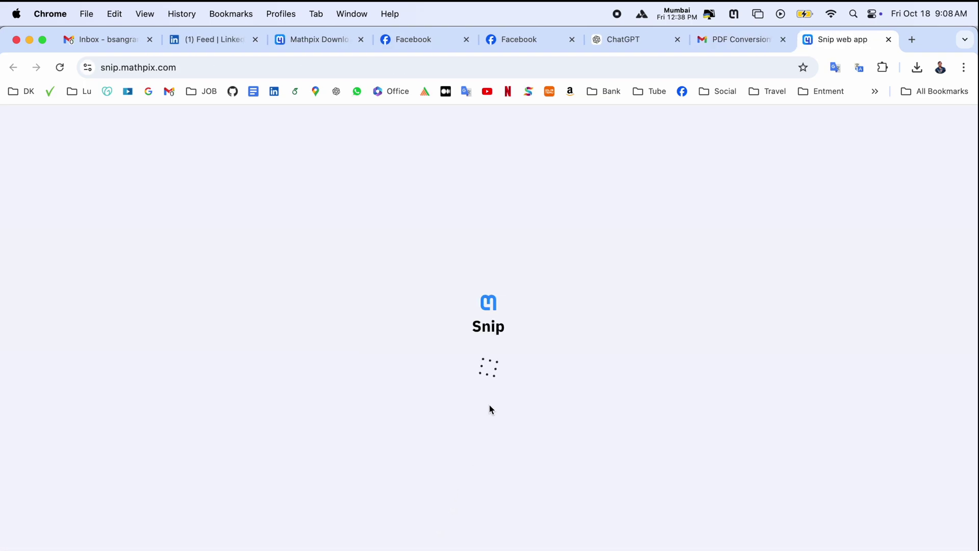
Step: Follow the email's 'Download them now' link to the Mathpix desktop downloads page for Mac
left_click(730, 41)
scroll(612, 357, "down", 1)
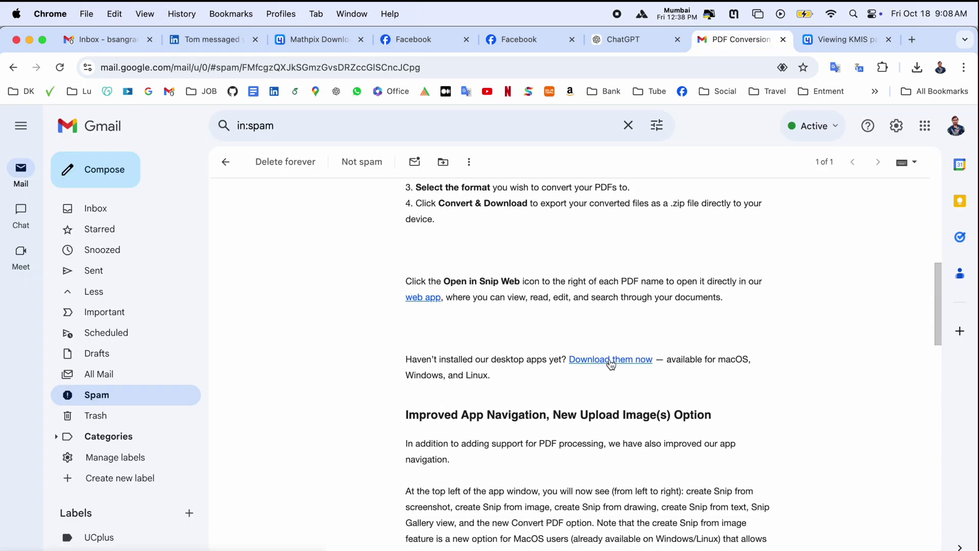
left_click(610, 359)
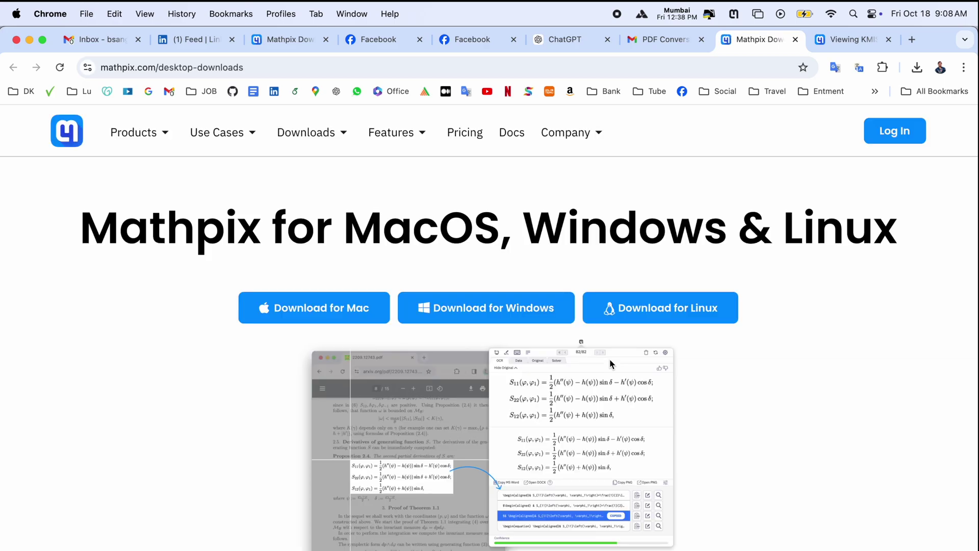
left_click(258, 69)
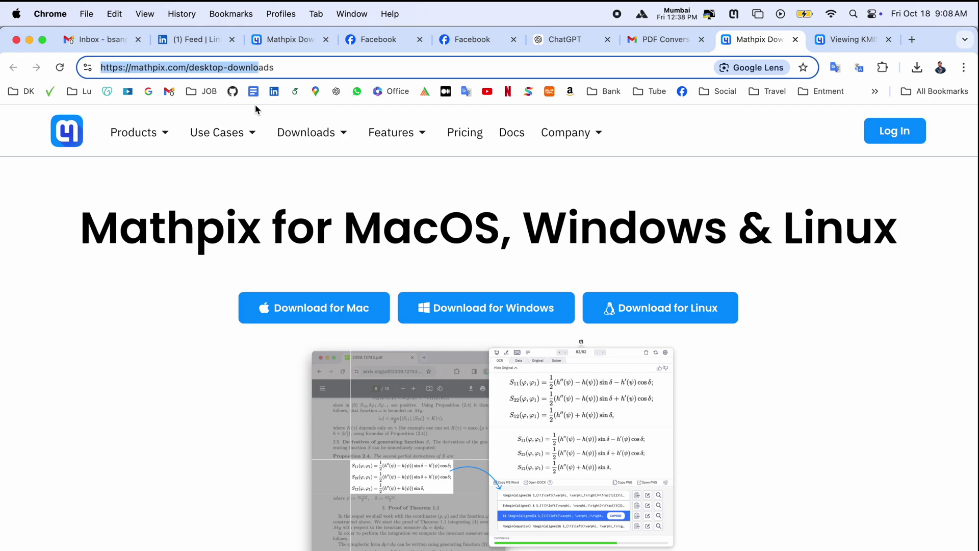
triple_click(192, 230)
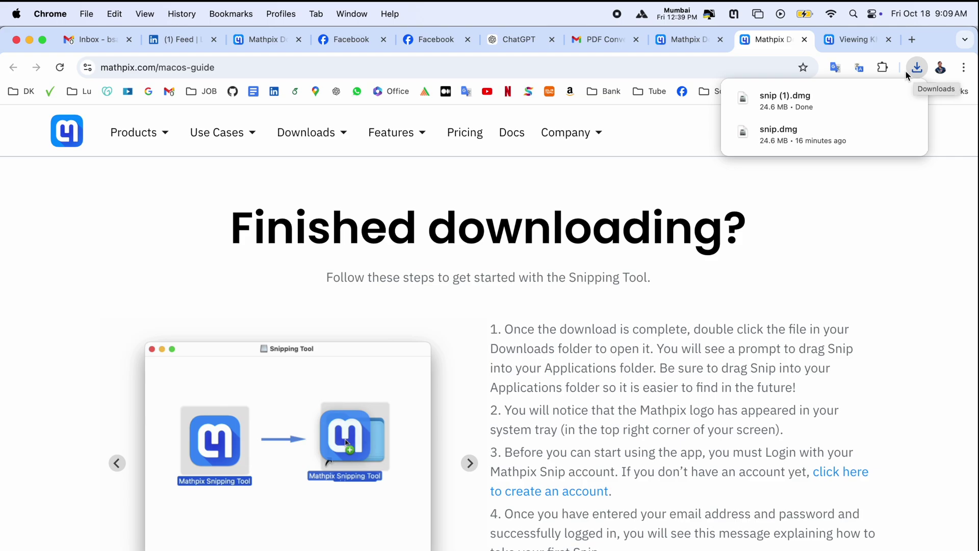
Step: Snip Desktop/Mathpix for PDF Conversion.png in Mathpix Snip and copy its hosted image URL
left_click(735, 16)
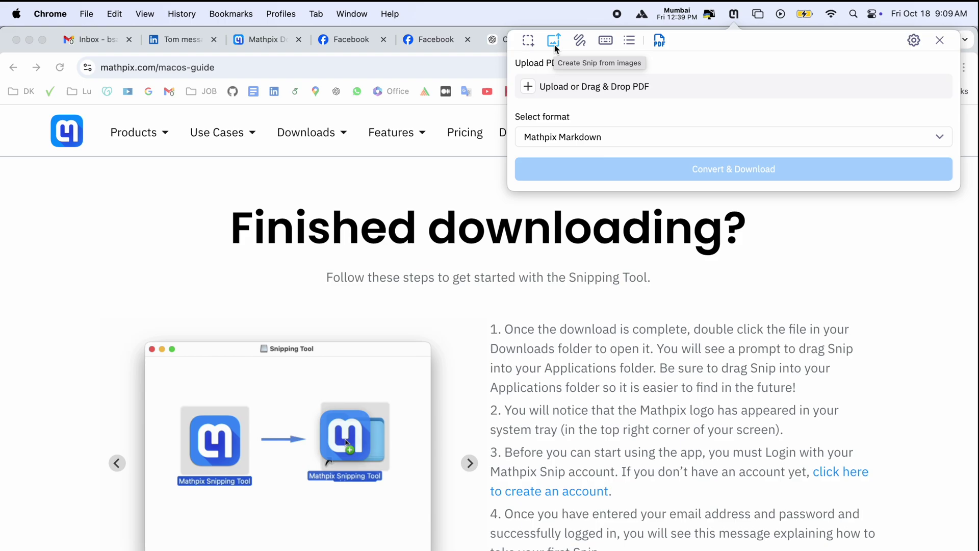
left_click(555, 41)
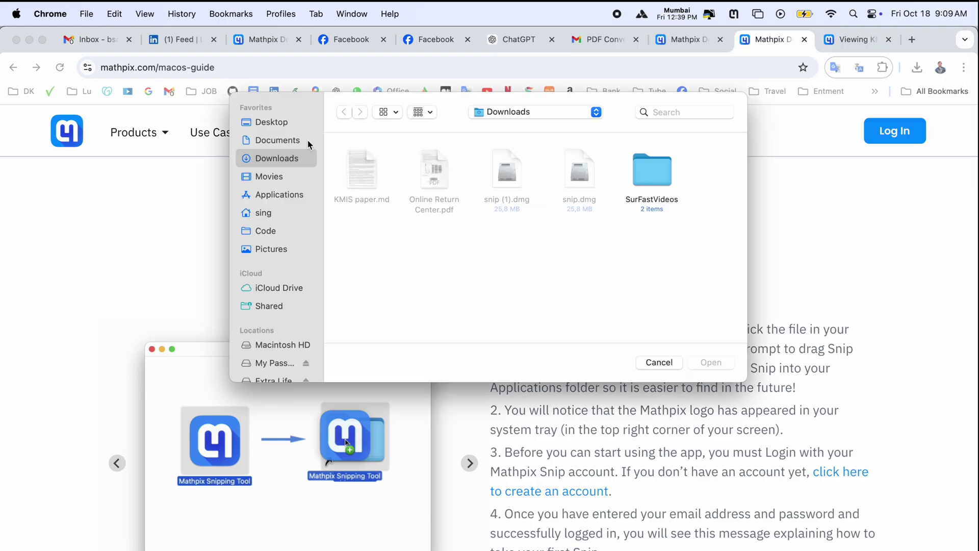
left_click(280, 123)
left_click(454, 176)
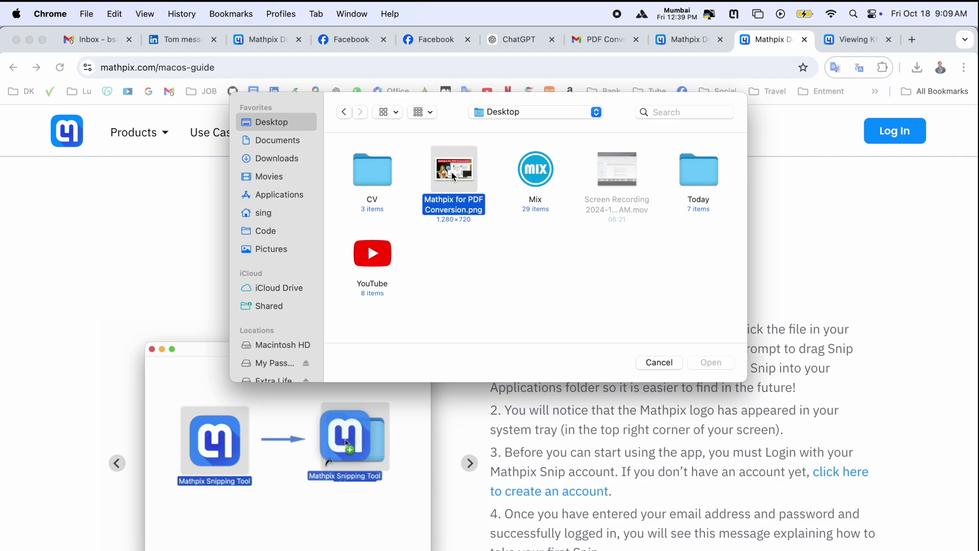
double_click(454, 176)
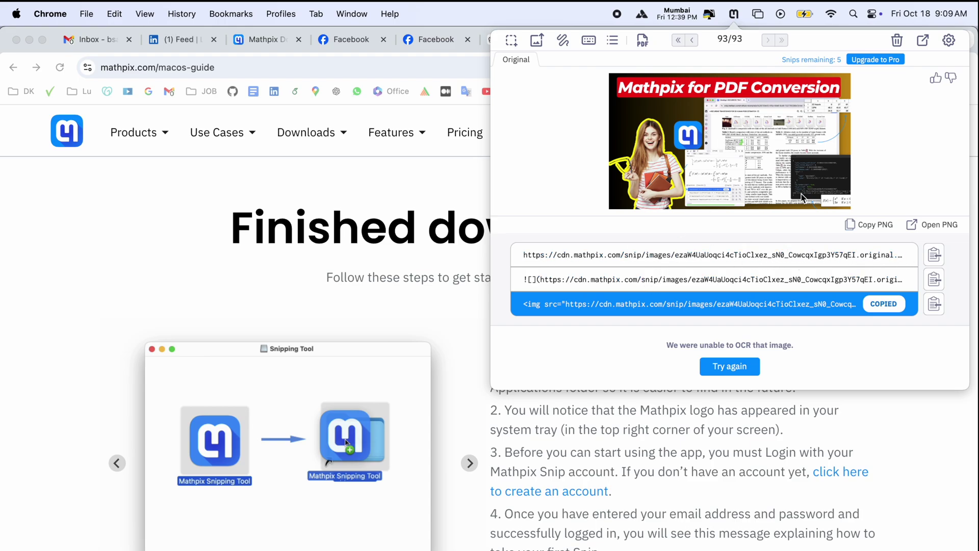
left_click(935, 256)
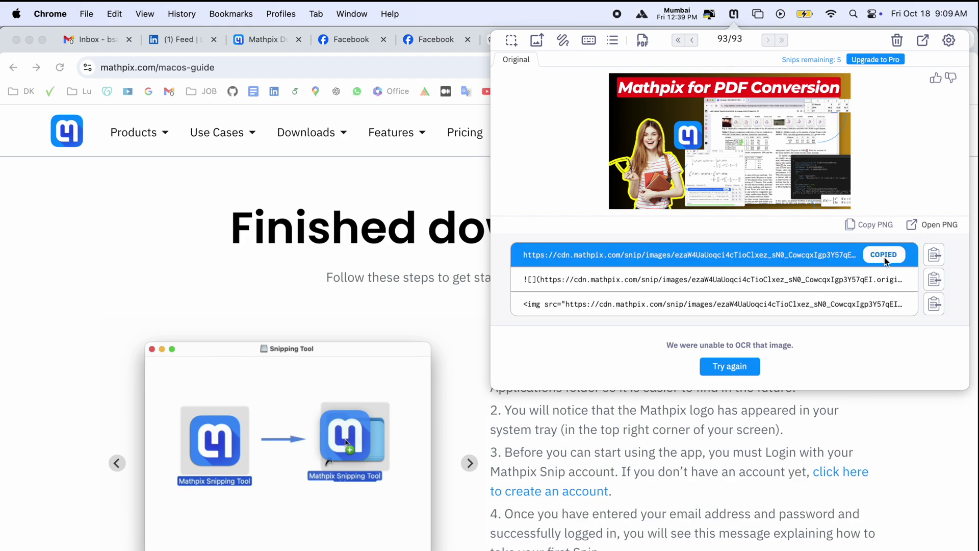
key("Escape")
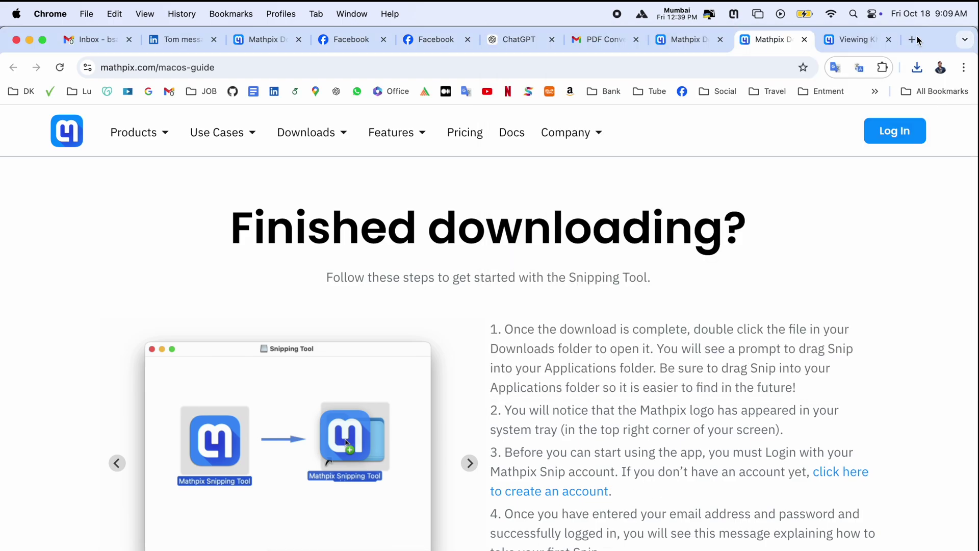
Step: Load the copied snip image URL in a new Chrome tab
left_click(913, 40)
key("super+v")
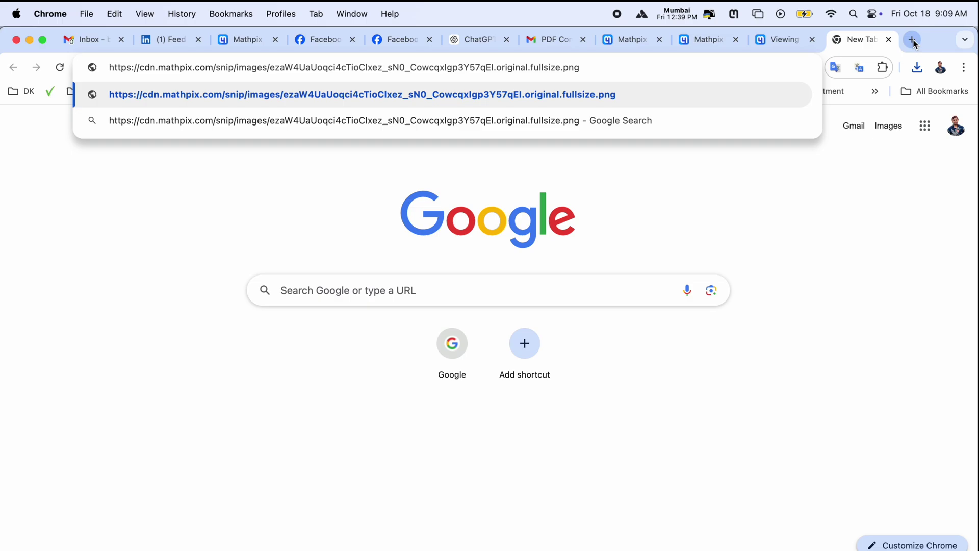
key("Return")
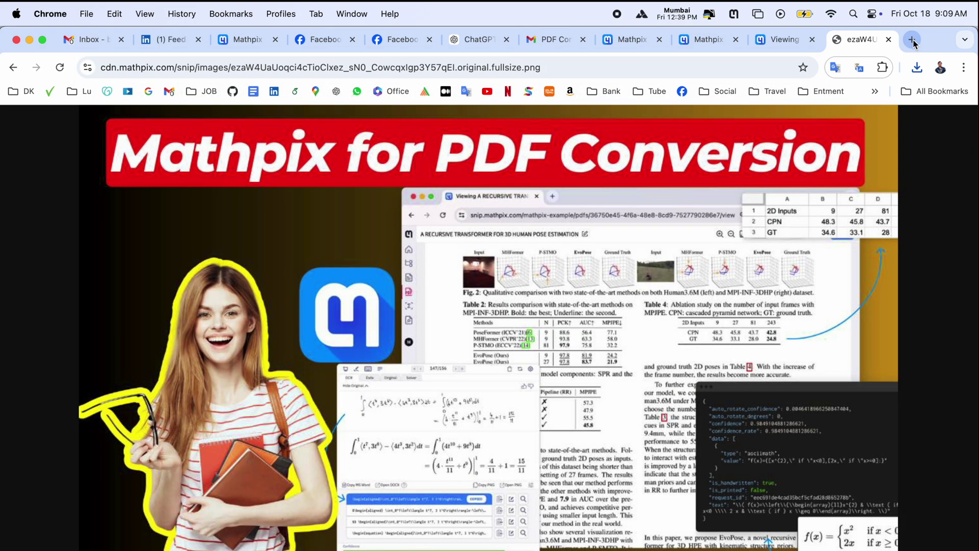
Step: Check the Snip settings, select the image address, and return to the desktop downloads tab
left_click(734, 14)
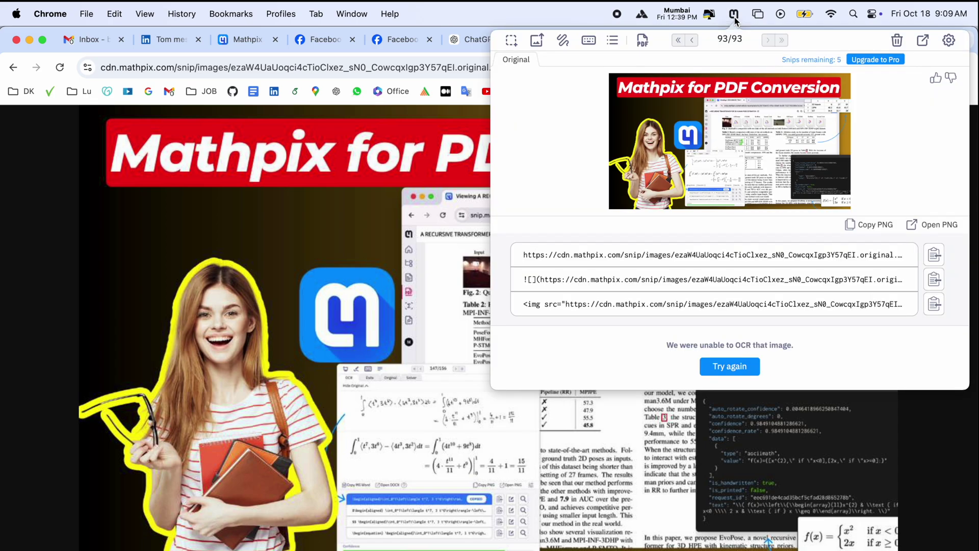
left_click(949, 41)
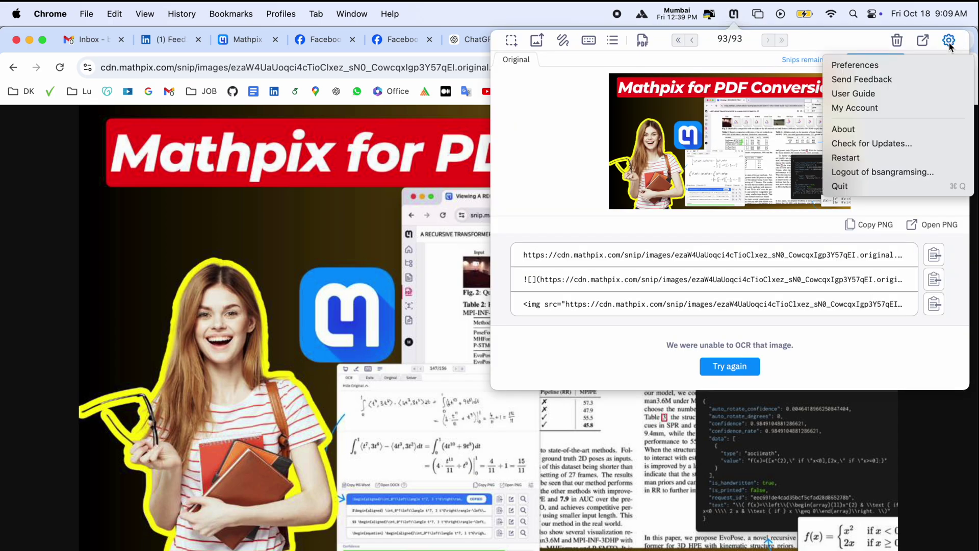
left_click(749, 61)
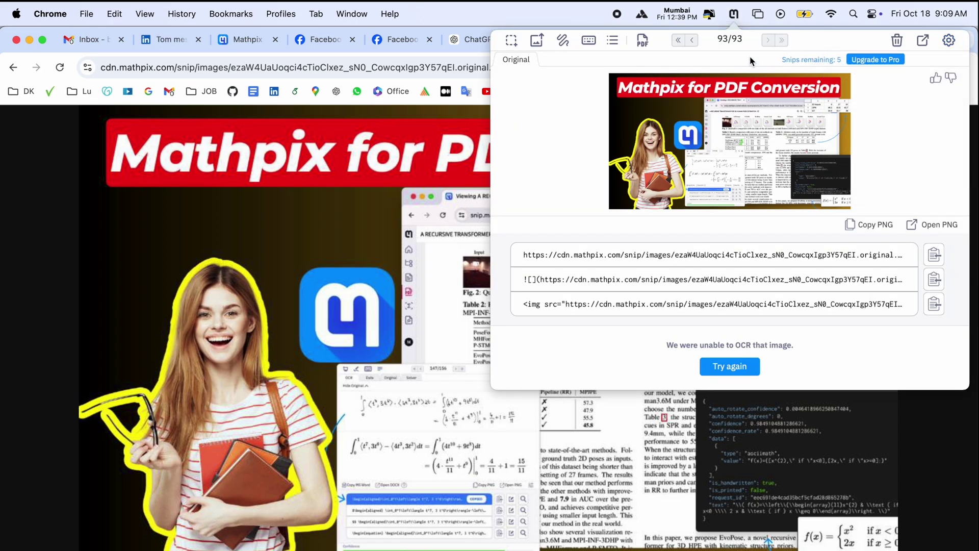
left_click(443, 69)
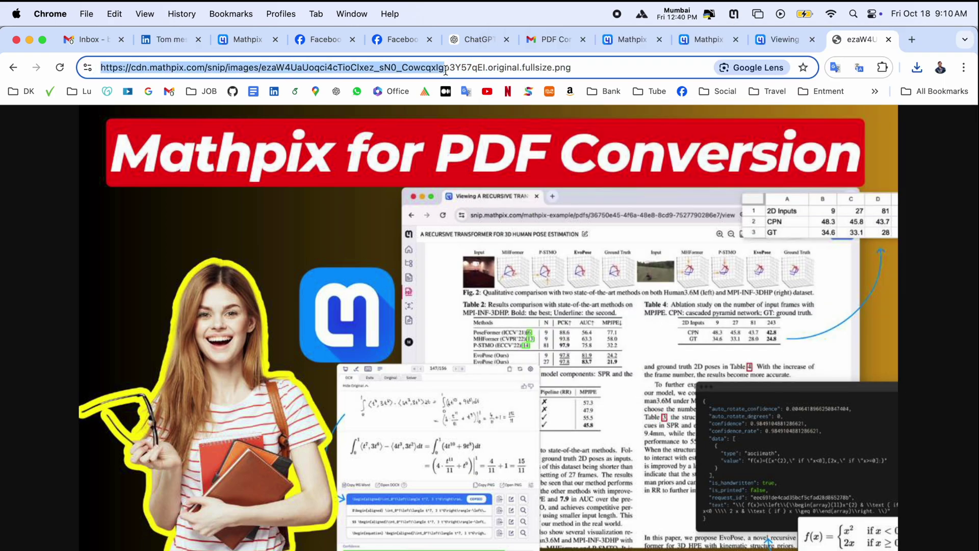
triple_click(445, 68)
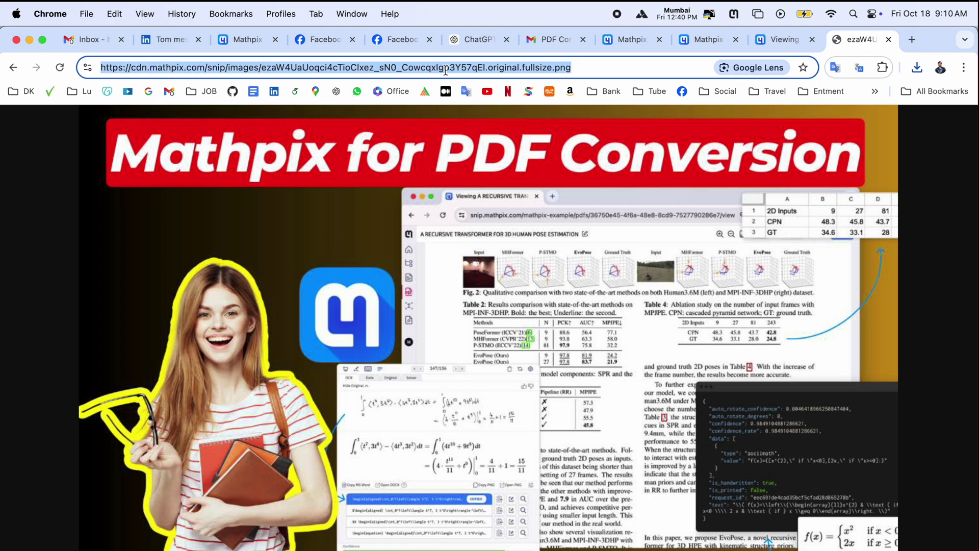
left_click(777, 41)
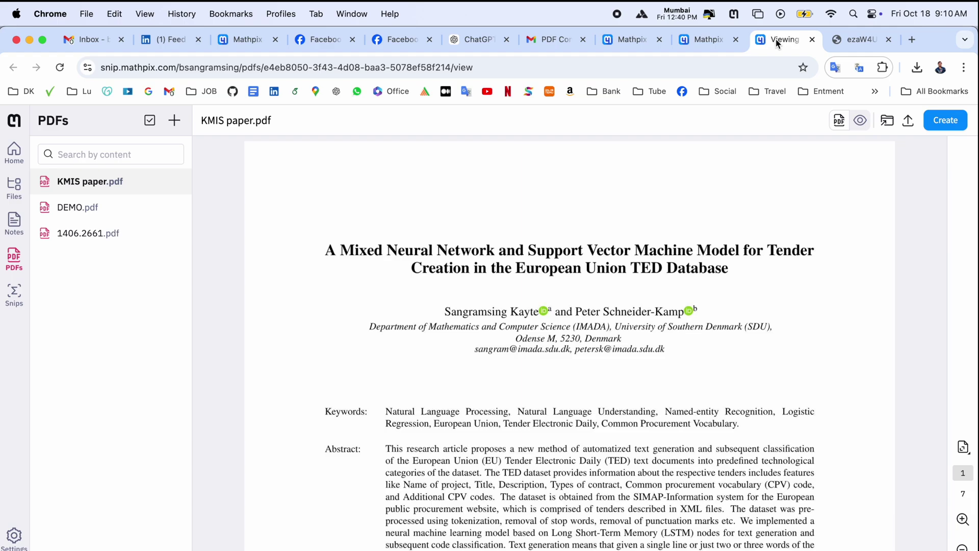
left_click(664, 43)
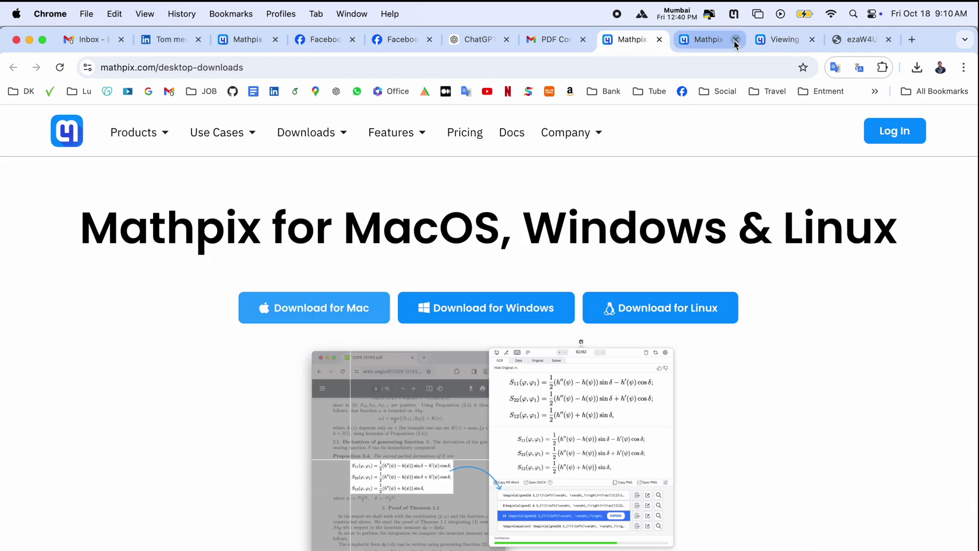
Step: Upload KMIS paper.pdf from Documents/My Life/SDU/Postdoc Papers to Snip's PDF converter
left_click(733, 14)
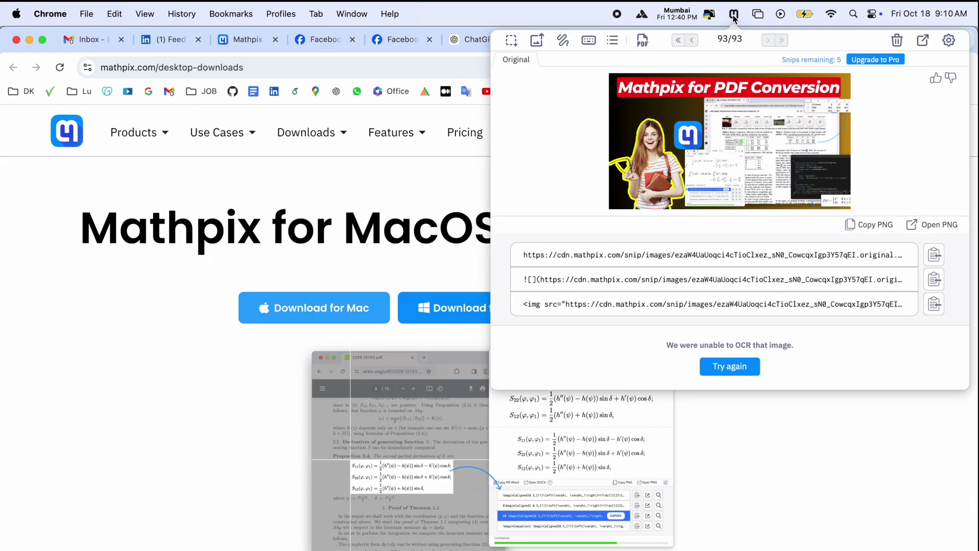
left_click(641, 41)
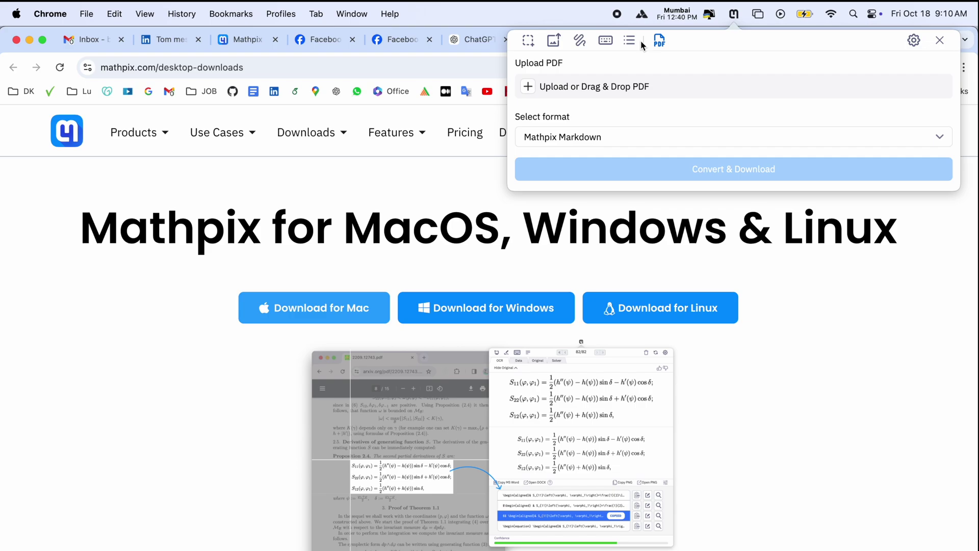
left_click(598, 92)
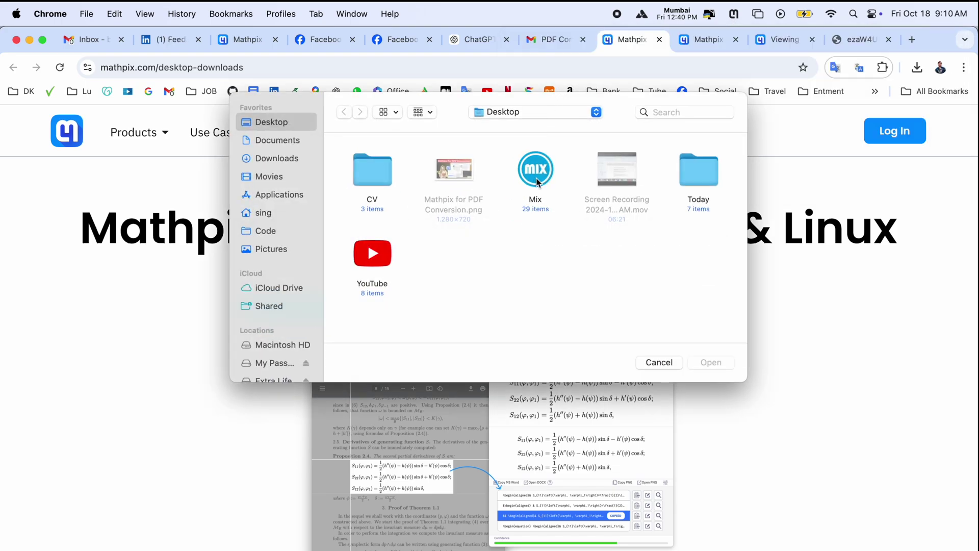
left_click(278, 141)
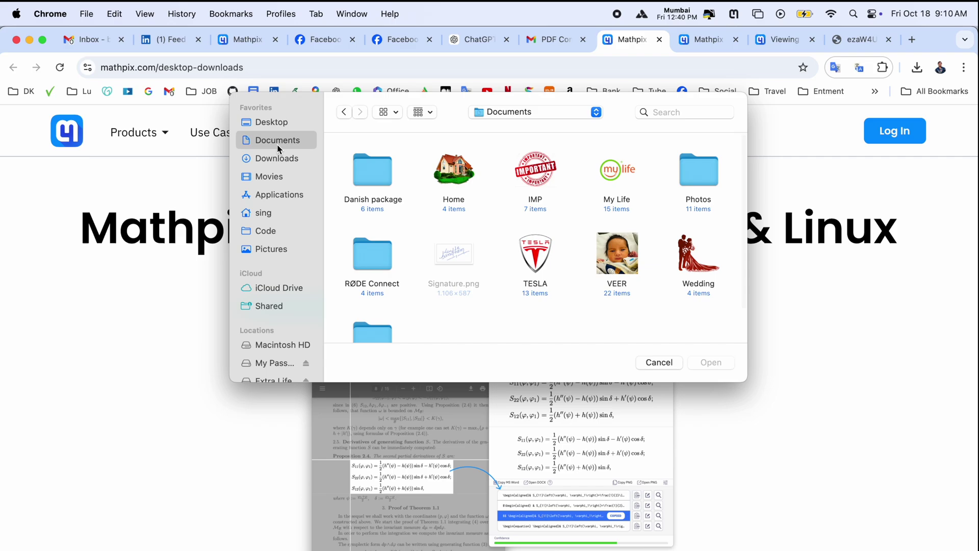
double_click(618, 170)
double_click(607, 286)
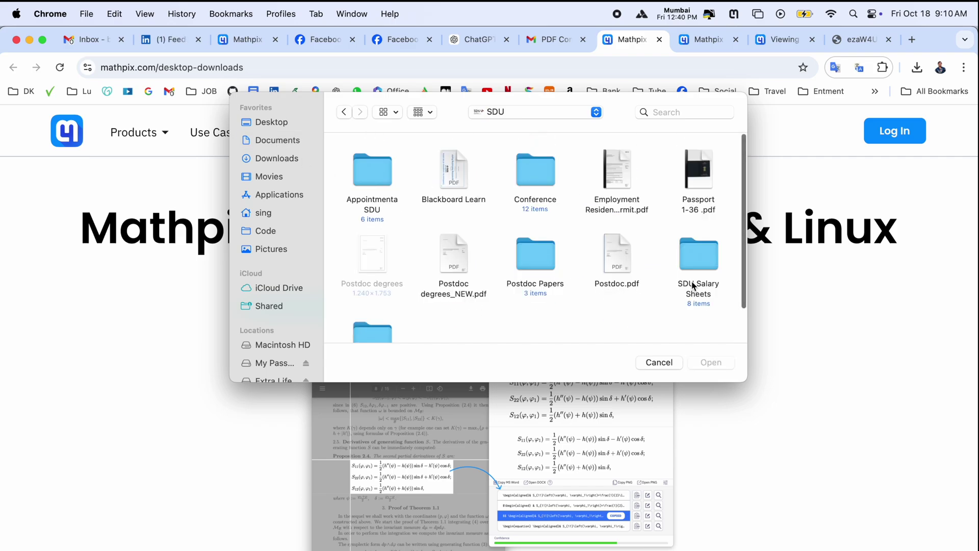
double_click(522, 253)
double_click(507, 159)
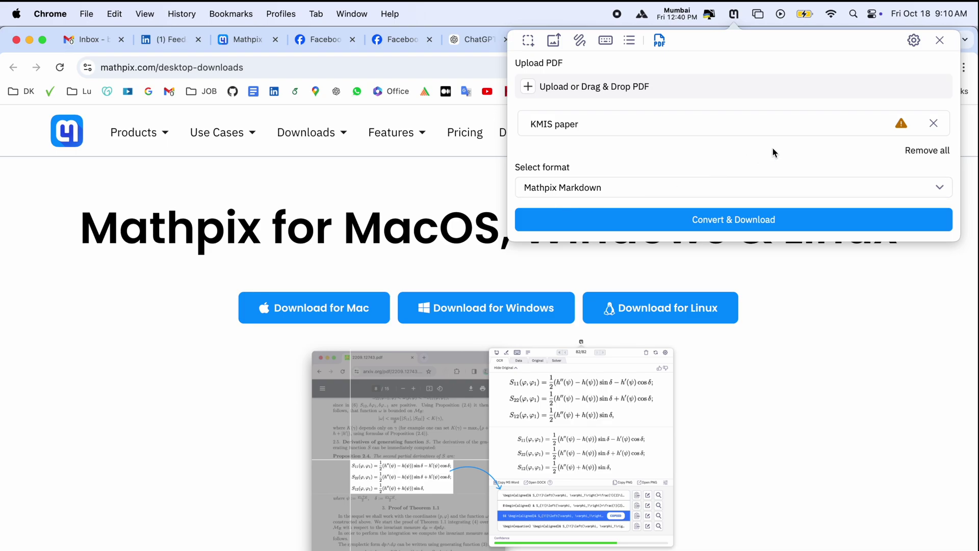
Step: Choose LaTeX as the output format and start Convert & Download
left_click(643, 192)
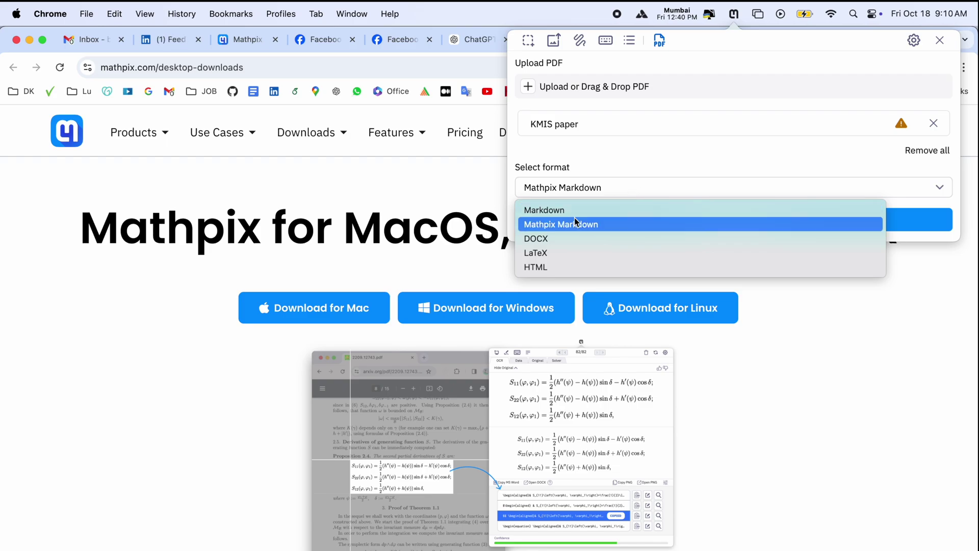
left_click(584, 171)
left_click(609, 189)
left_click(546, 253)
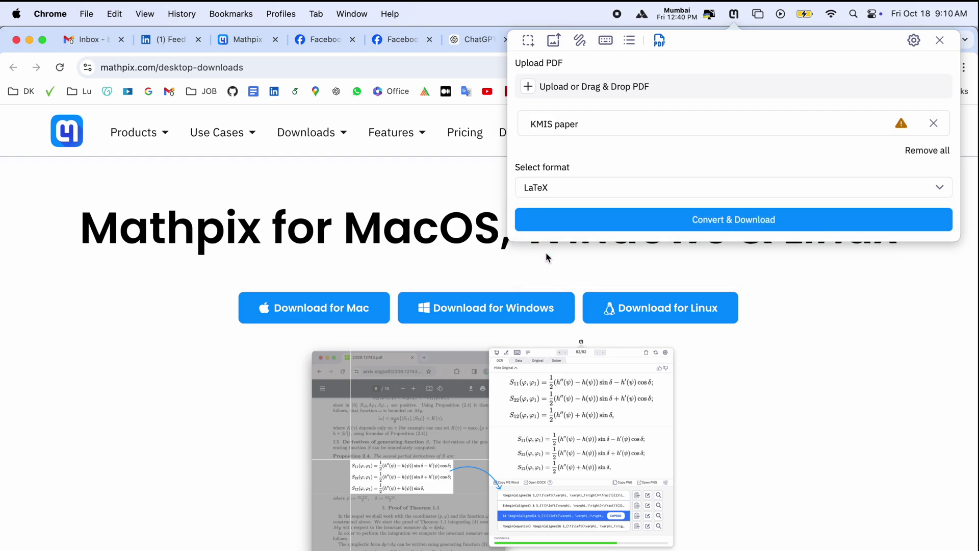
left_click(725, 221)
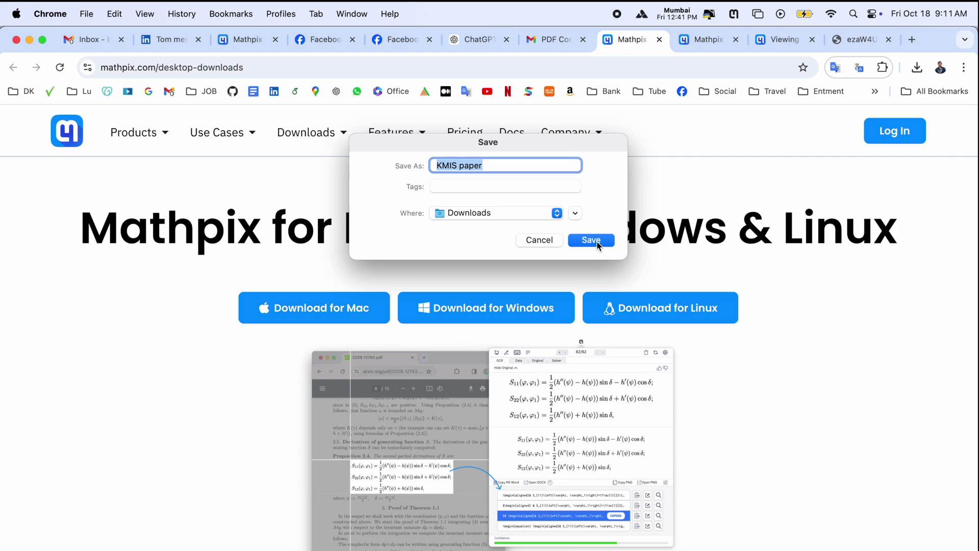
Step: Save the KMIS paper export to Downloads, extract the zip and inspect its images folder
left_click(597, 241)
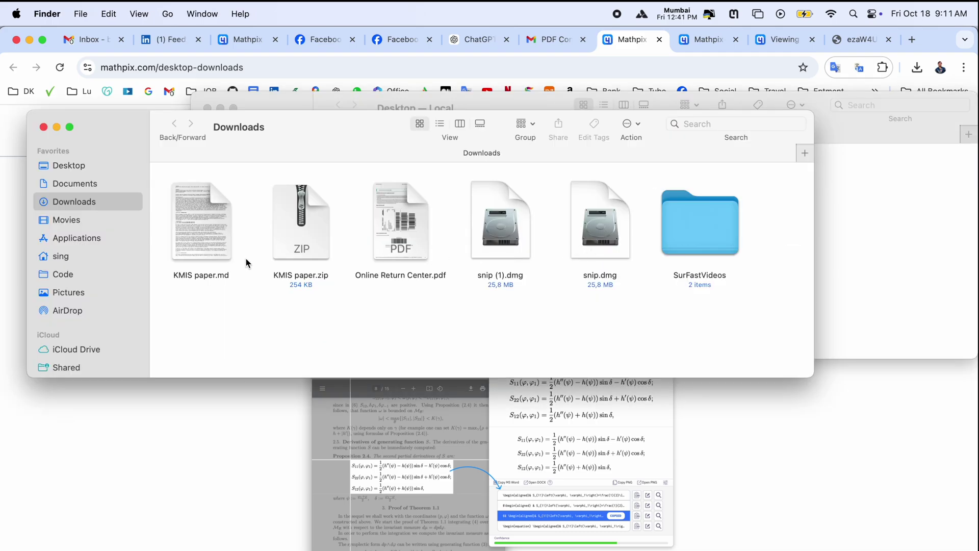
double_click(295, 245)
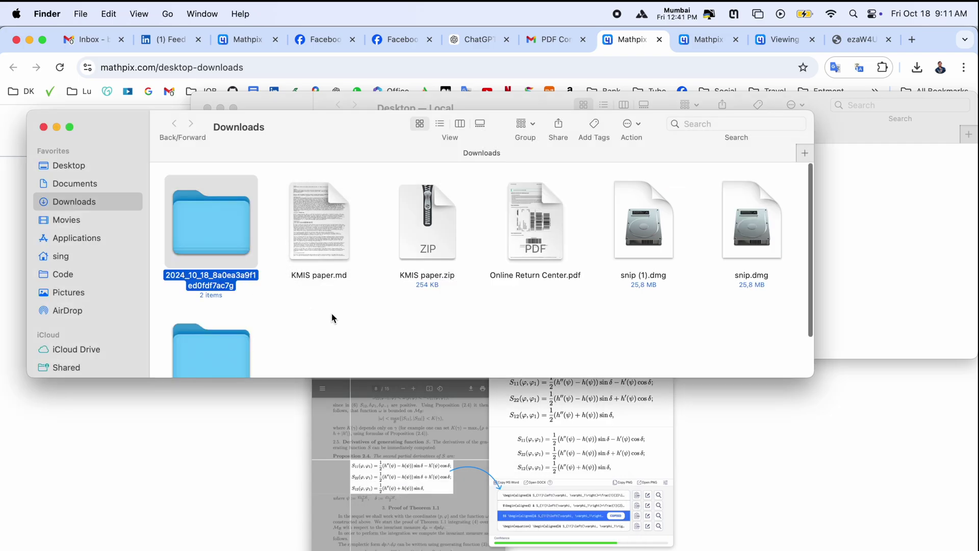
key("super+o")
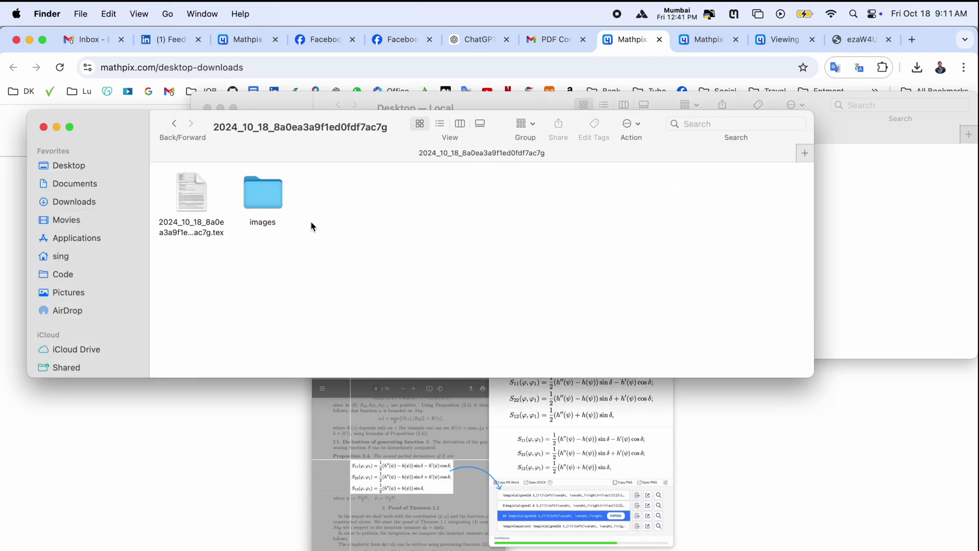
double_click(261, 206)
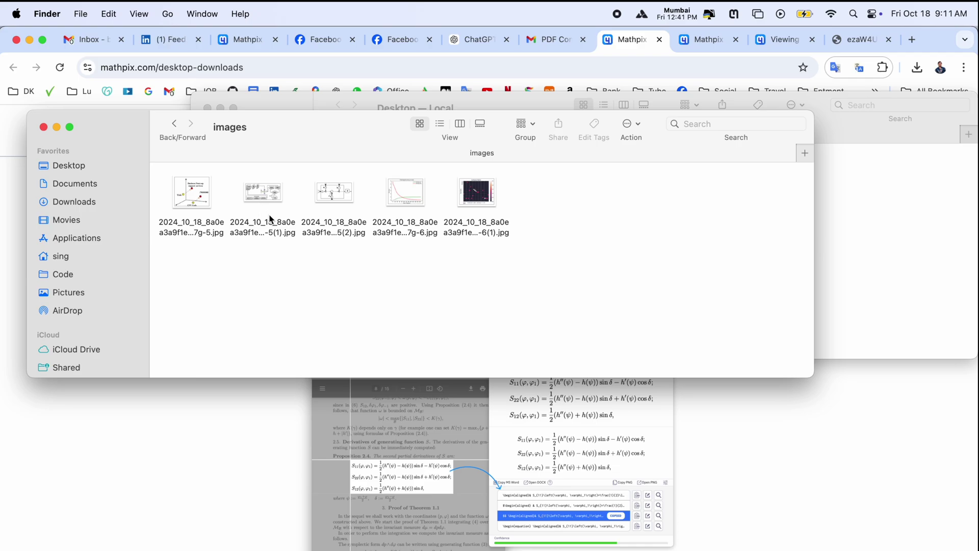
left_click(175, 124)
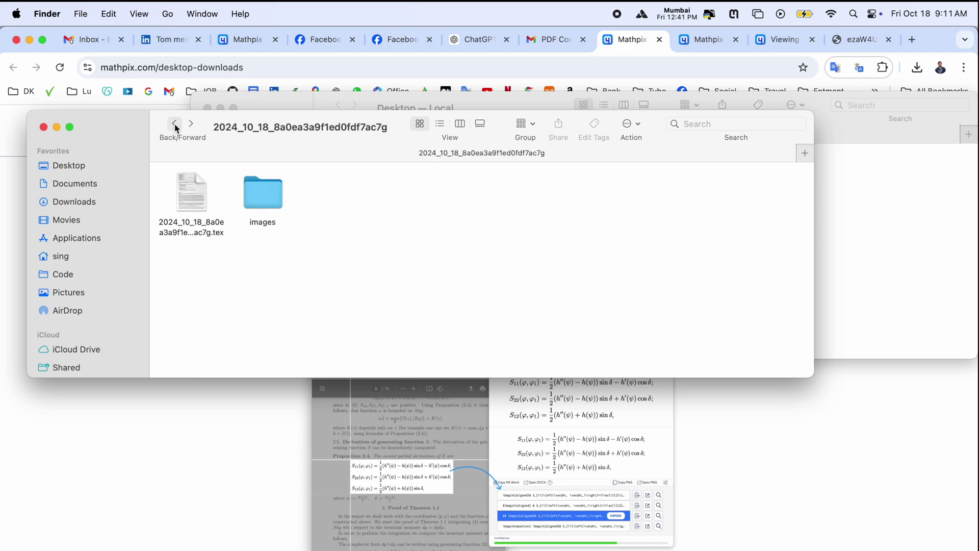
Step: Open the .tex file in TextEdit and copy all of its LaTeX source
right_click(193, 189)
mouse_move(221, 205)
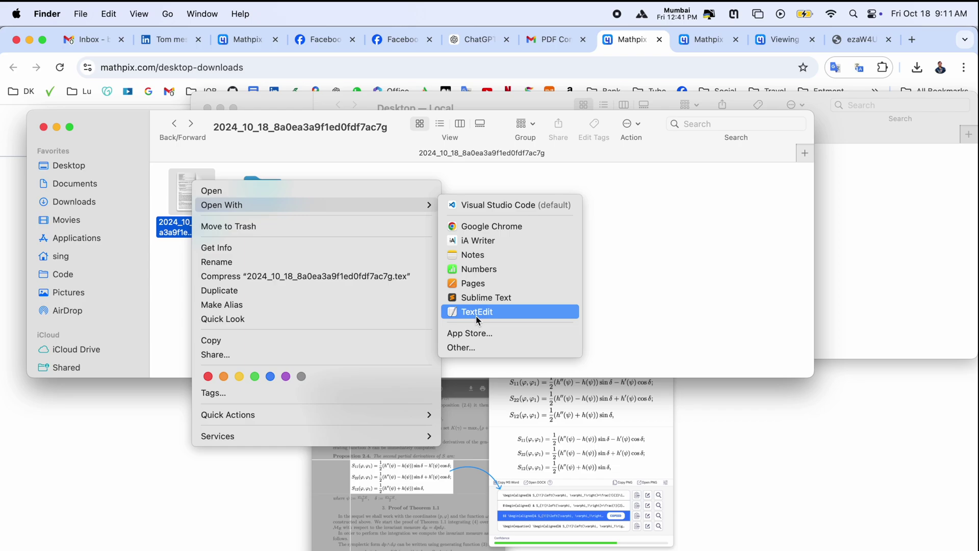
left_click(477, 314)
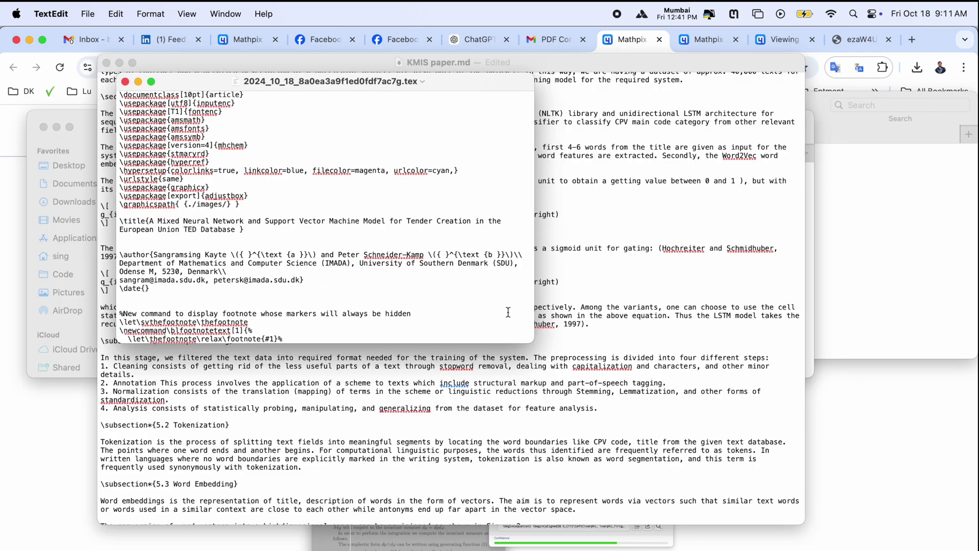
left_click_drag(533, 342, 978, 530)
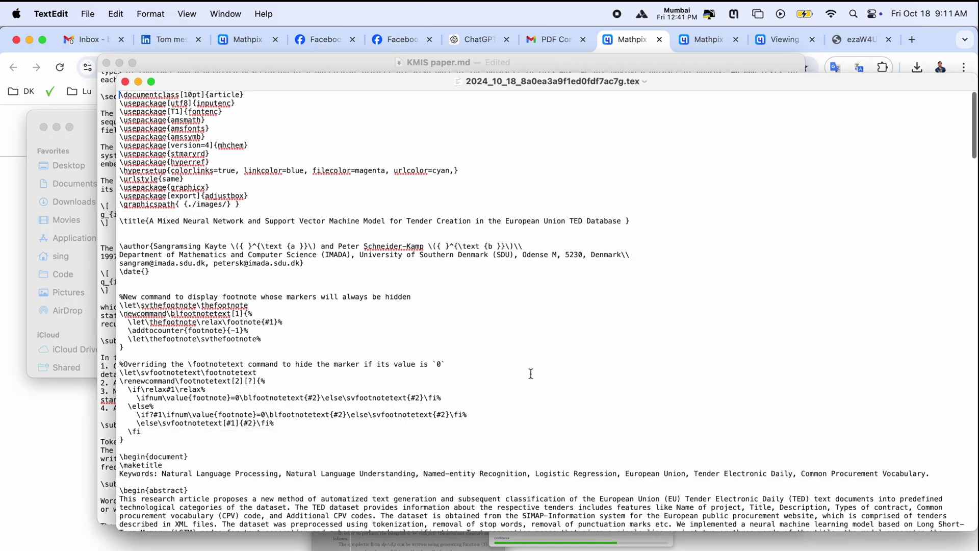
left_click(509, 364)
key("cmd+a")
key("cmd+c")
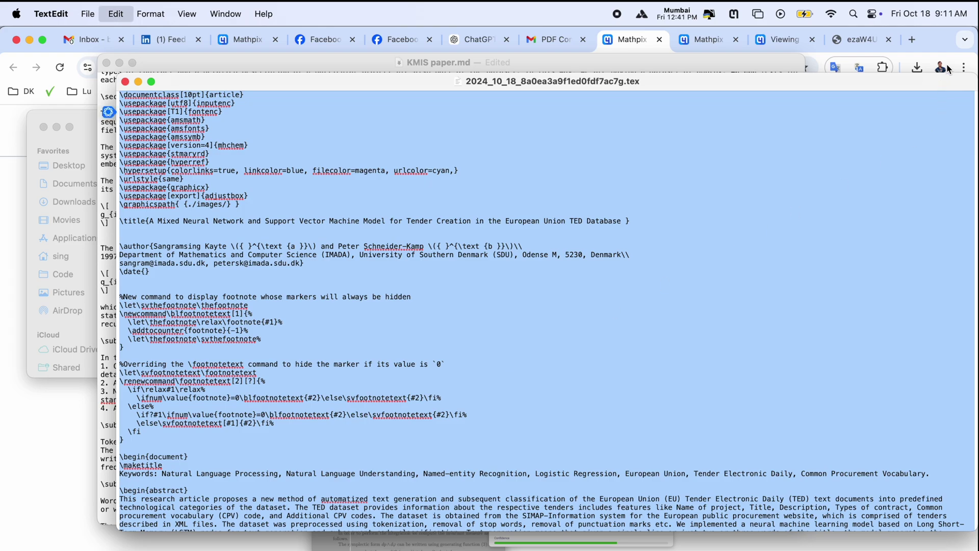
left_click(913, 39)
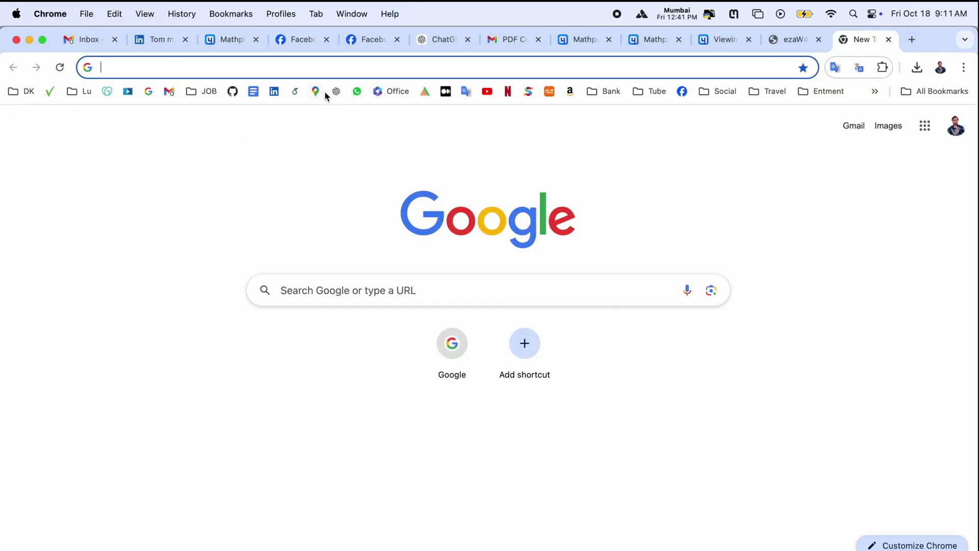
Step: Create a blank Overleaf project named demo and clear the starter text from main.tex
left_click(296, 93)
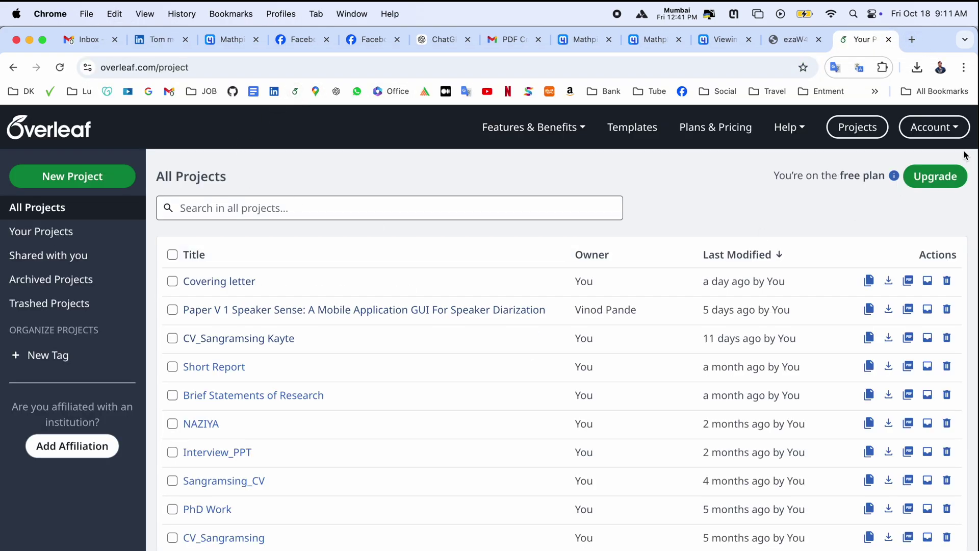
left_click(92, 179)
left_click(58, 209)
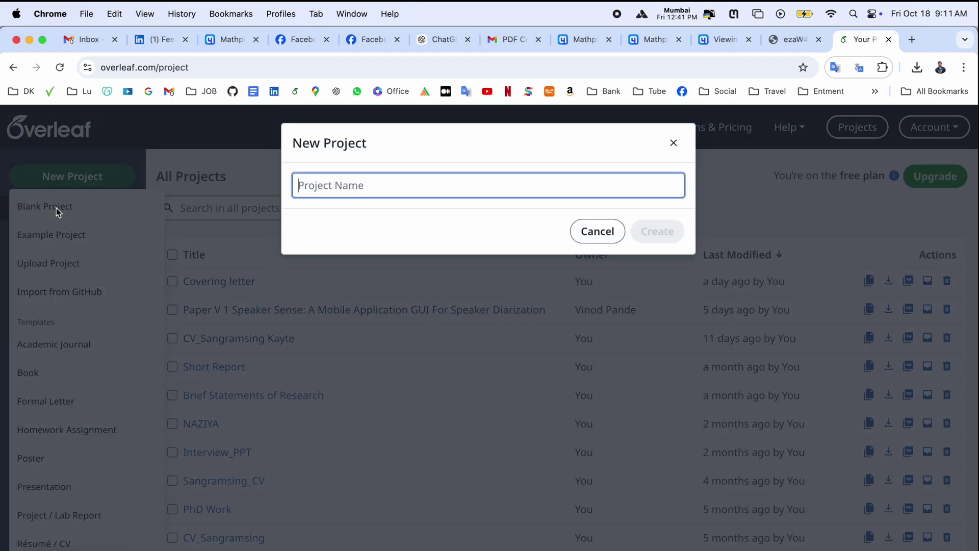
type("demo")
key("Return")
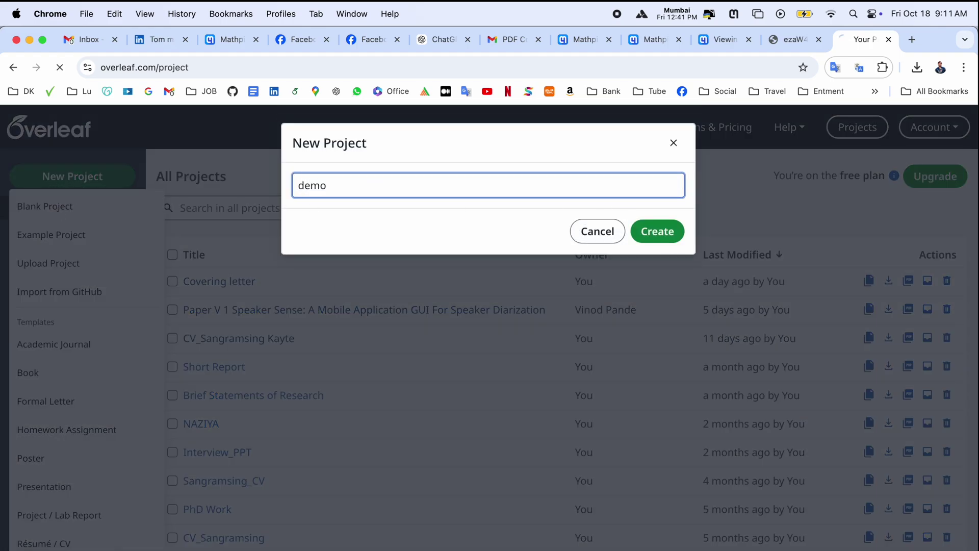
key("super+a")
key("BackSpace")
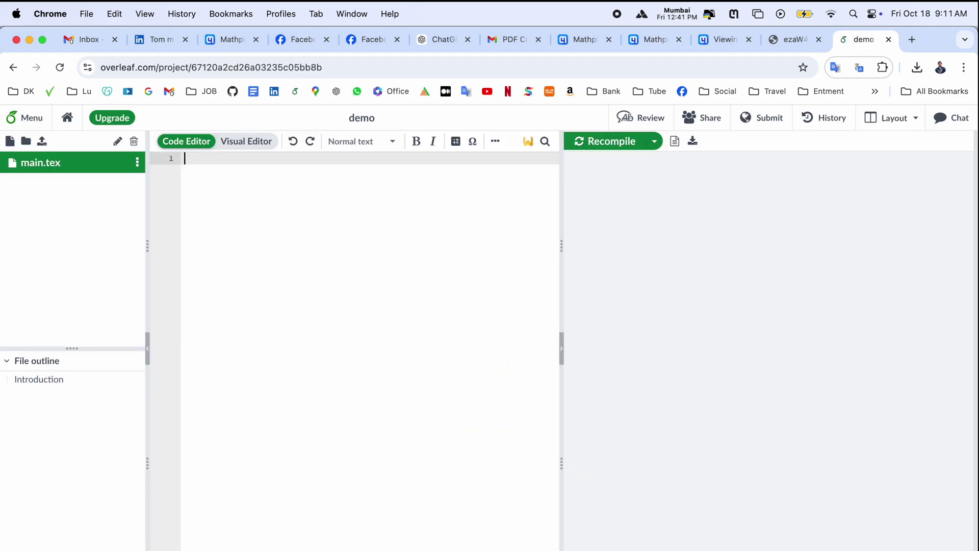
Step: Paste the KMIS paper LaTeX into main.tex and compile it
key("super+v")
scroll(396, 275, "up", 15)
scroll(395, 275, "up", 15)
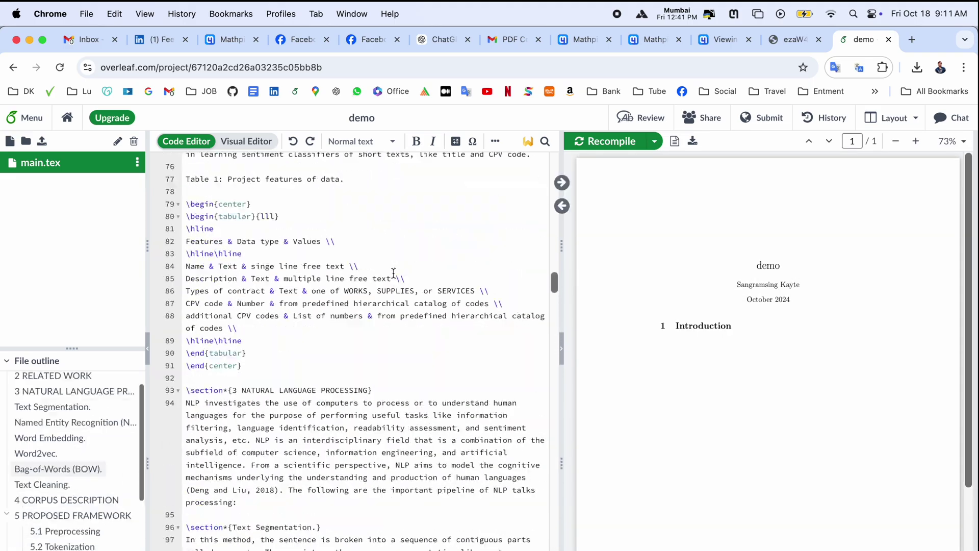
scroll(393, 274, "up", 10)
key("super+s")
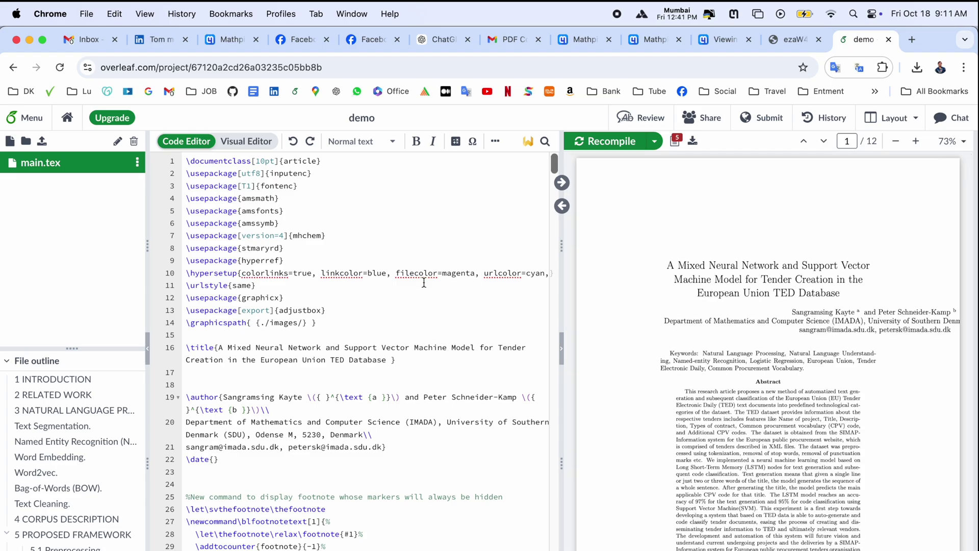
Step: Scroll through the 12-page PDF preview, checking the title, abstract and Related Work
scroll(765, 314, "down", 3)
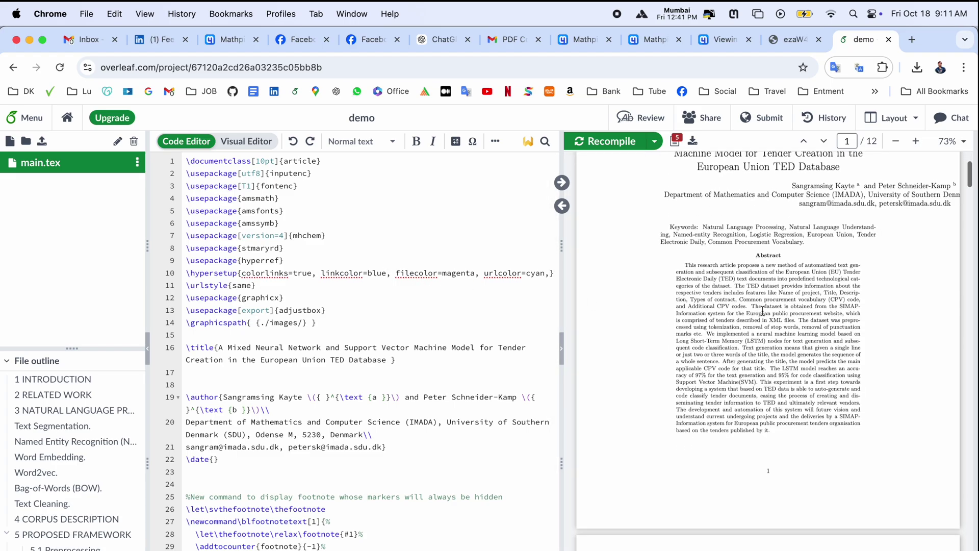
scroll(763, 315, "down", 3)
scroll(763, 315, "down", 5)
scroll(763, 312, "down", 3)
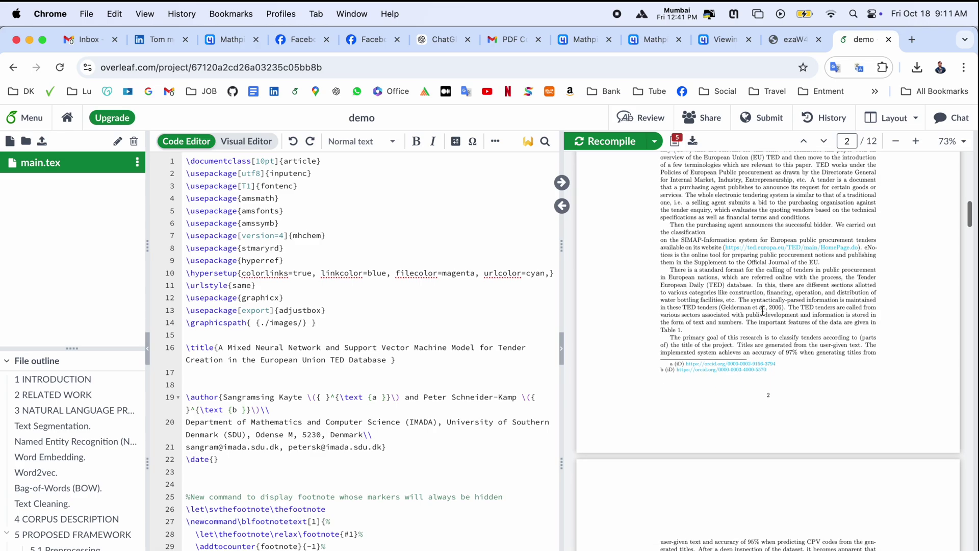
scroll(763, 311, "down", 3)
scroll(762, 311, "down", 3)
scroll(760, 312, "down", 3)
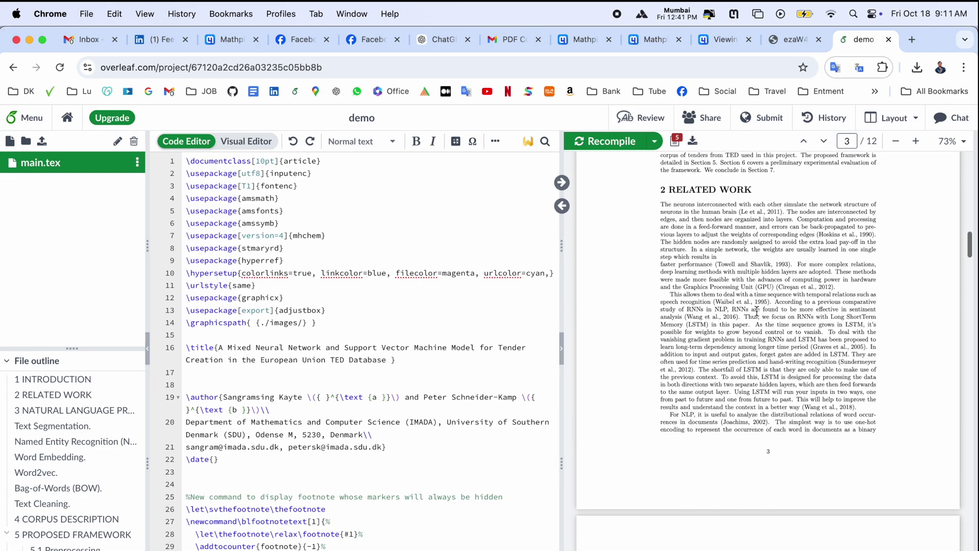
scroll(758, 312, "down", 2)
scroll(758, 311, "down", 3)
scroll(755, 312, "down", 2)
scroll(369, 380, "down", 3)
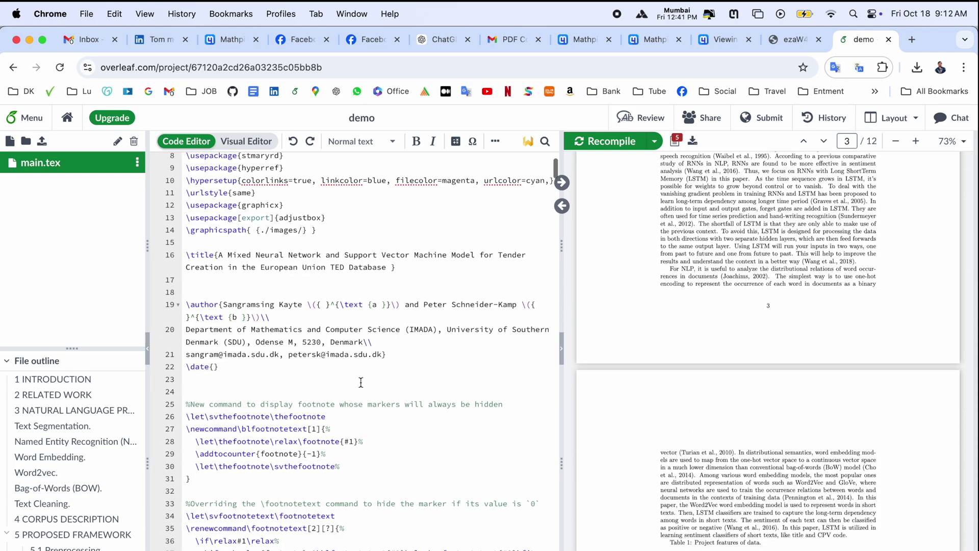
scroll(369, 379, "down", 5)
scroll(370, 379, "down", 3)
scroll(357, 388, "down", 5)
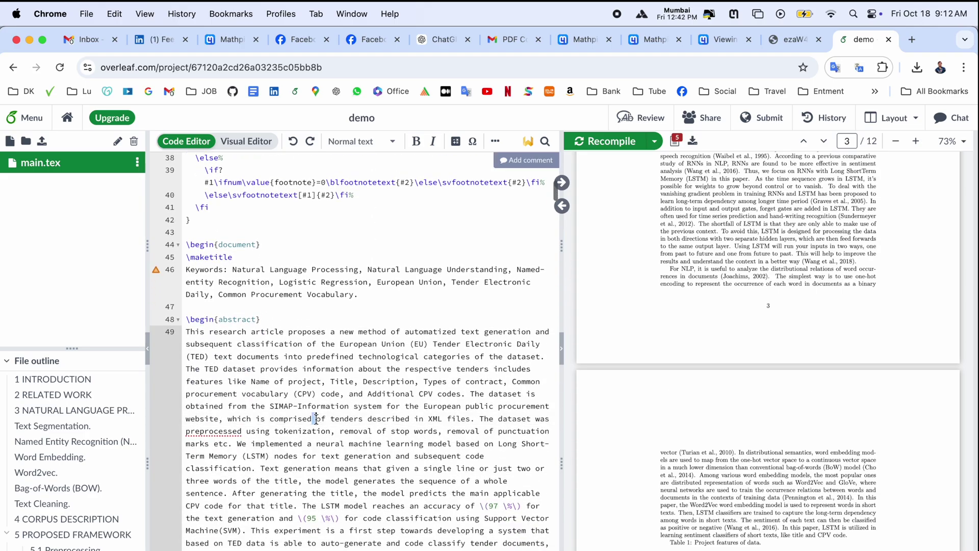
triple_click(316, 419)
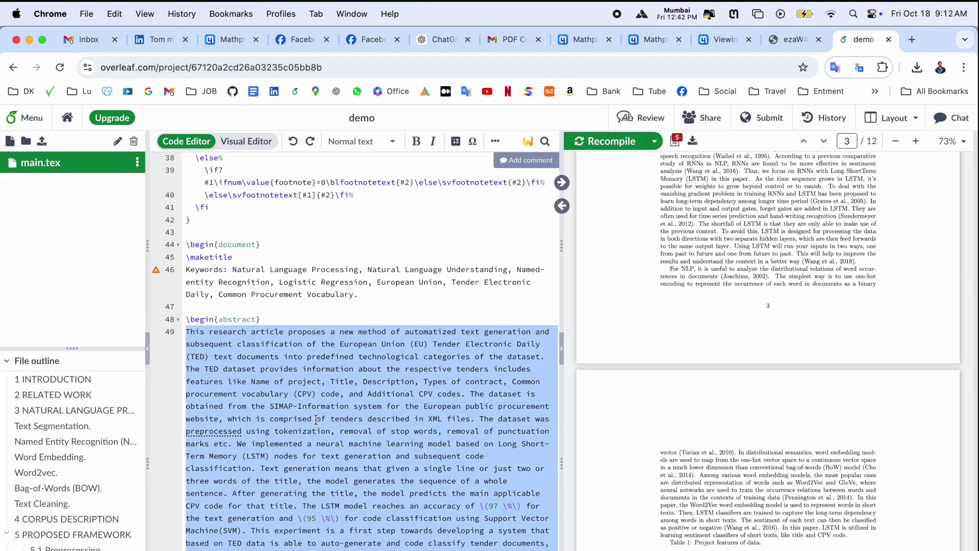
scroll(316, 419, "down", 5)
scroll(316, 419, "down", 5)
scroll(316, 419, "down", 4)
scroll(609, 433, "down", 10)
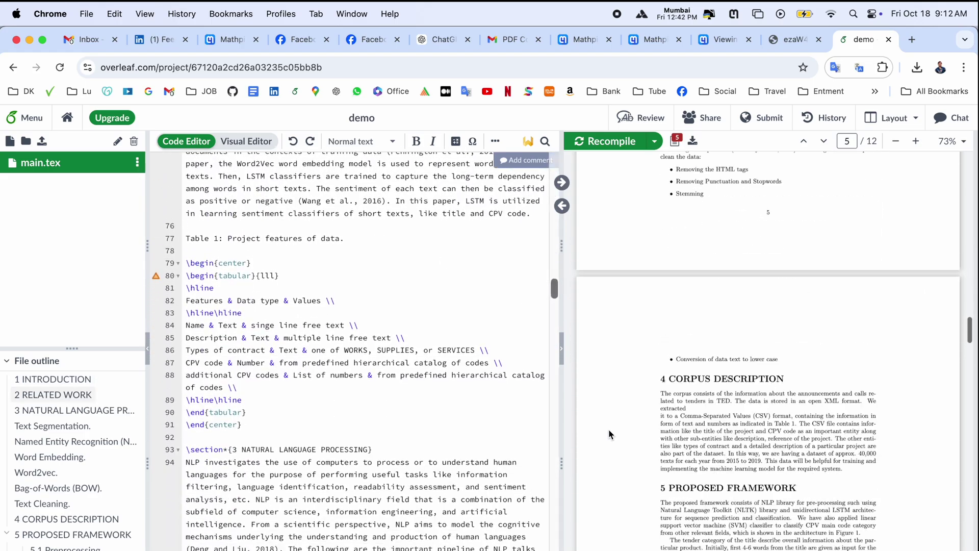
scroll(609, 434, "down", 5)
scroll(662, 397, "down", 5)
scroll(740, 346, "up", 2)
scroll(797, 313, "up", 1)
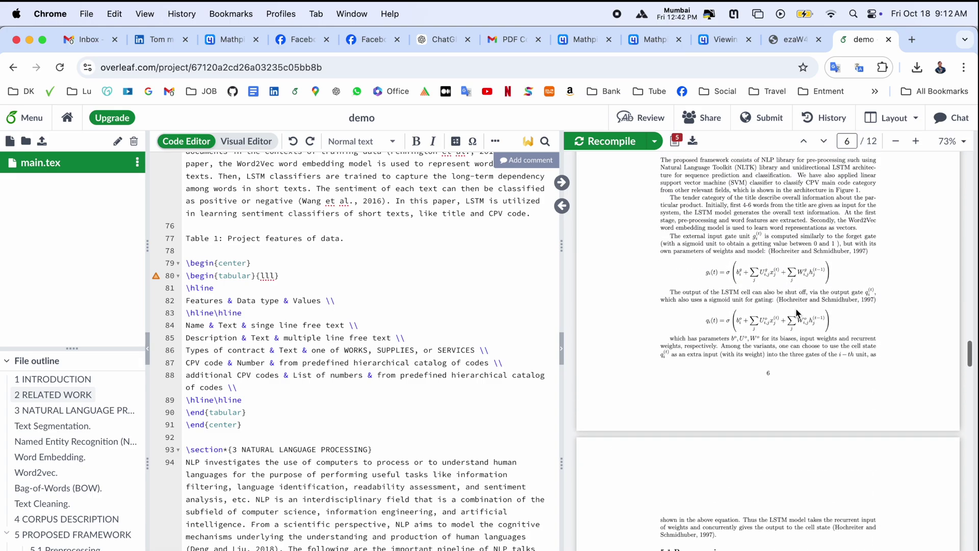
double_click(718, 275)
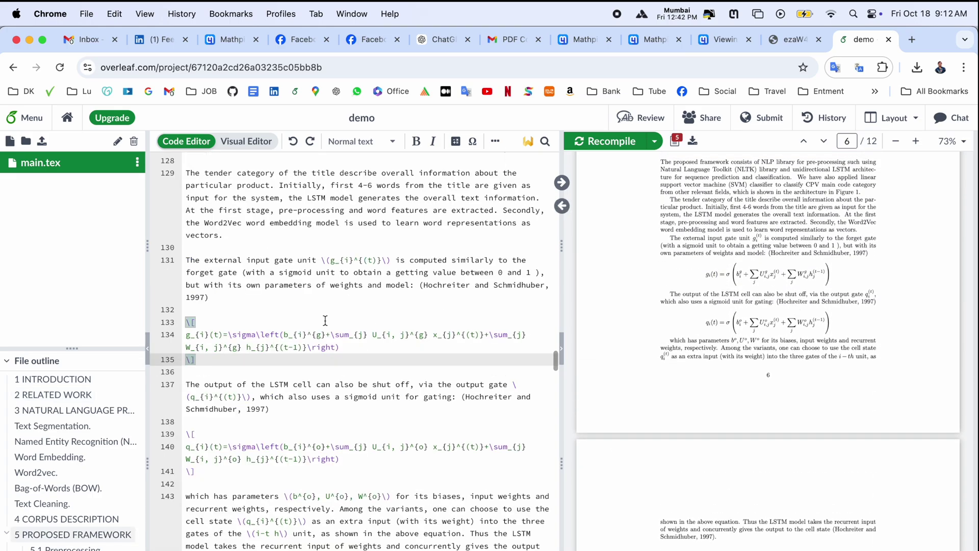
left_click_drag(195, 471, 182, 438)
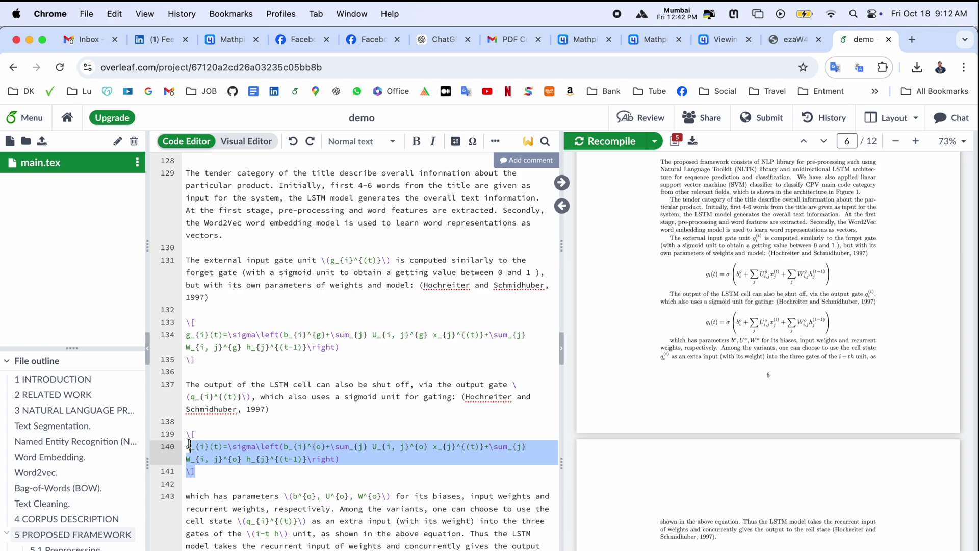
left_click_drag(202, 374, 182, 325)
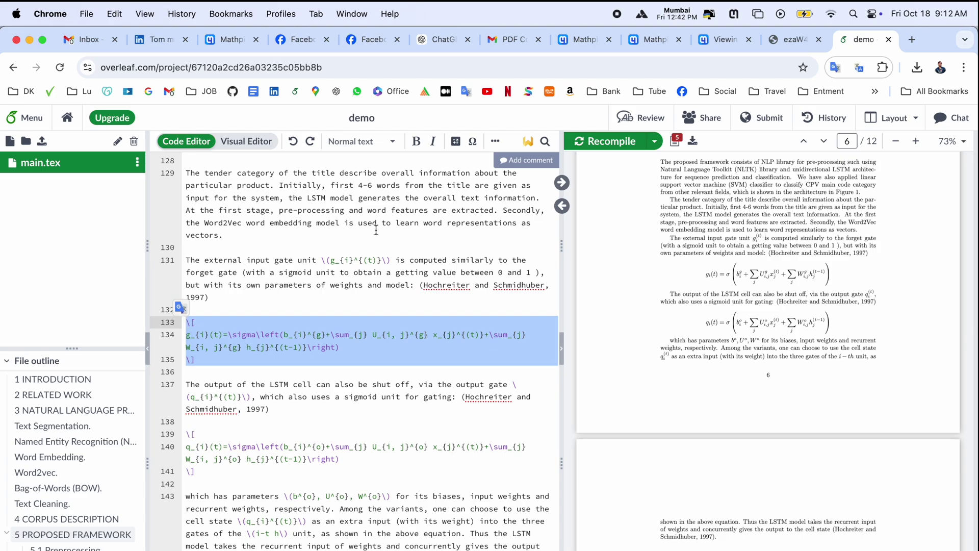
Step: Snip the integral formula from the Preview image and copy its $-delimited LaTeX
left_click(733, 14)
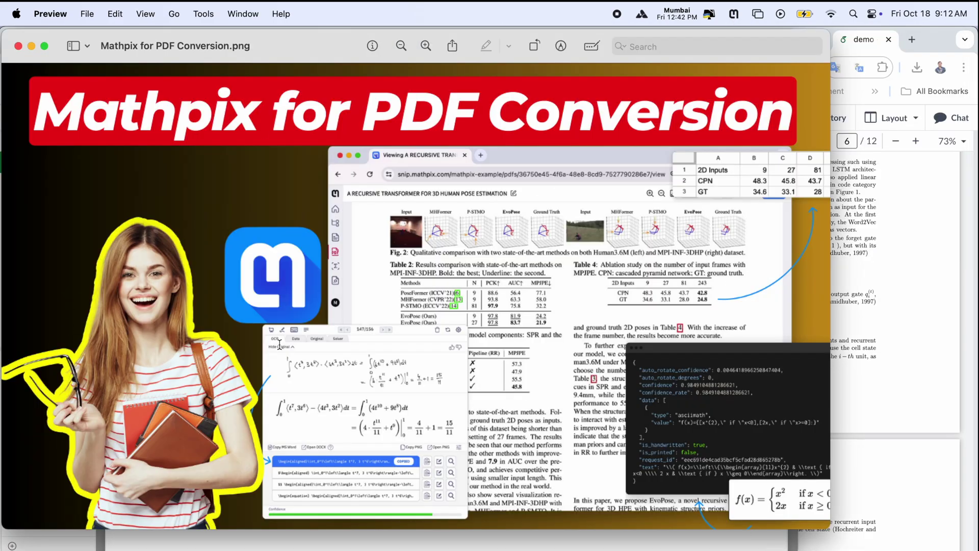
left_click_drag(395, 170, 676, 179)
key("super+shift+4")
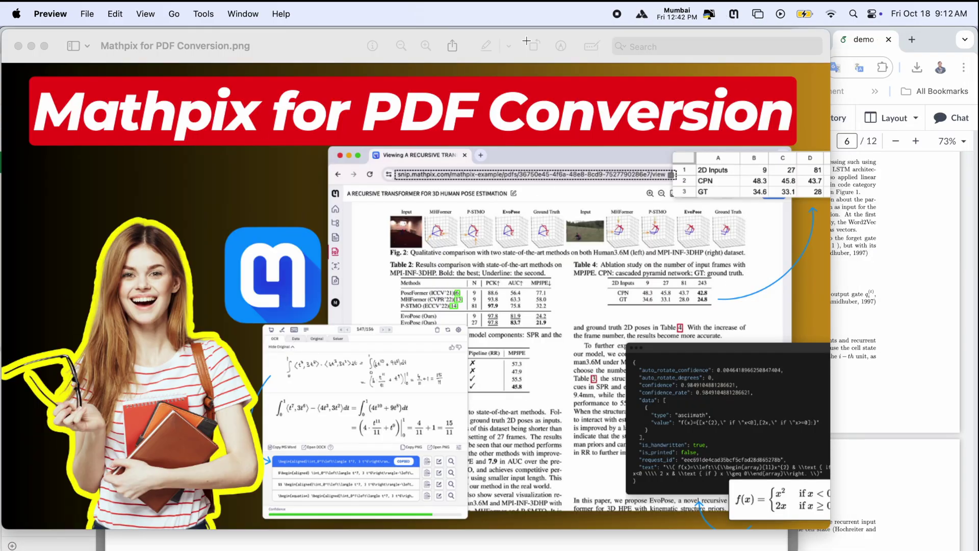
left_click_drag(270, 395, 429, 418)
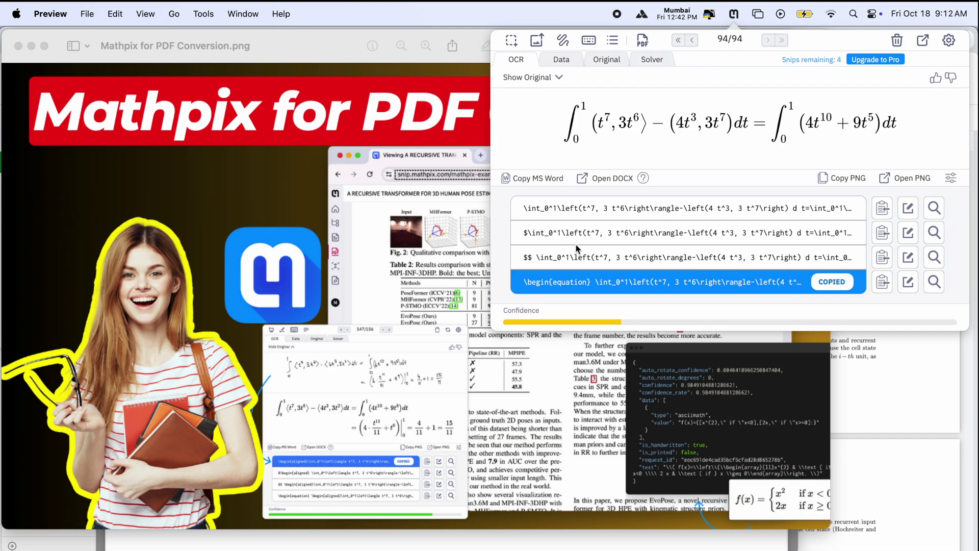
left_click(574, 236)
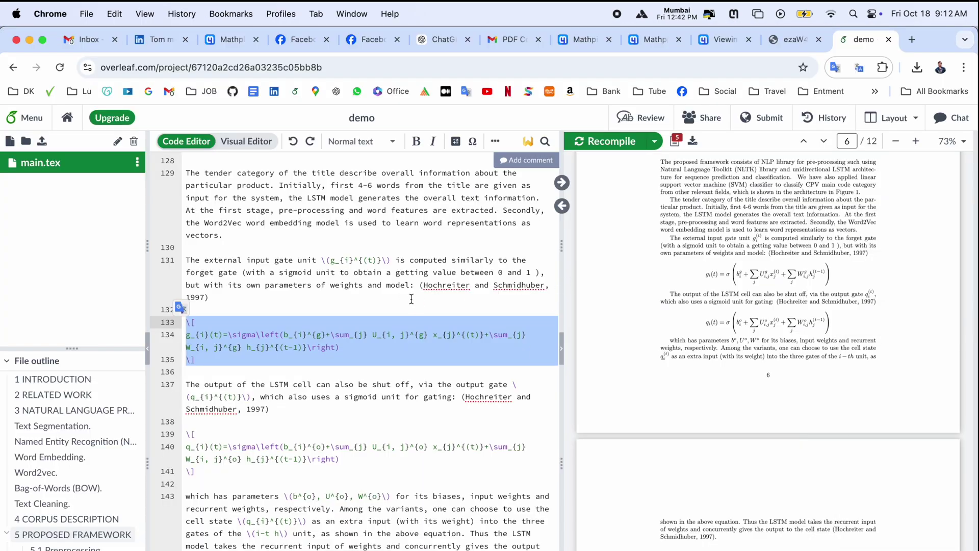
left_click(410, 299)
scroll(294, 315, "up", 20)
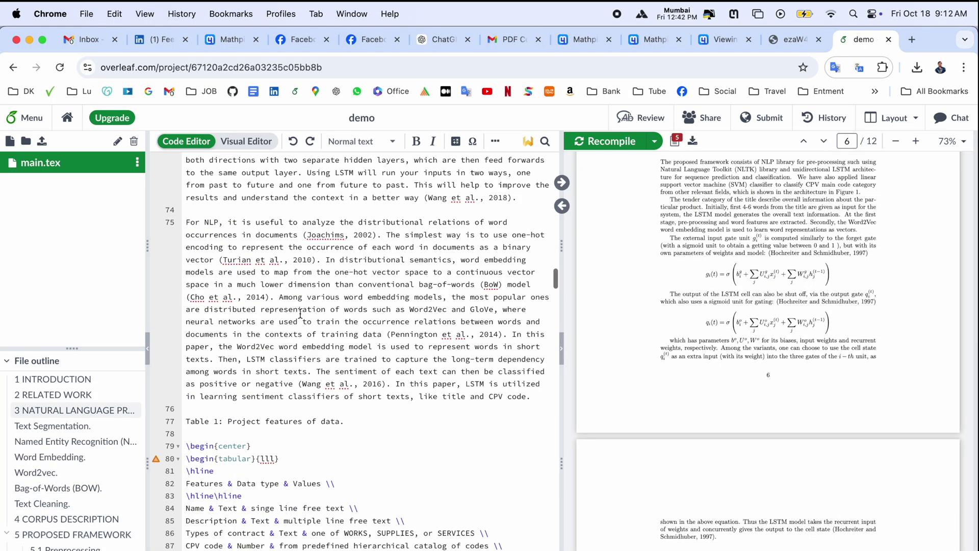
Step: Paste the snipped integral equation on the line after \end{abstract} and recompile
left_click(320, 352)
key("super+v")
key("super+s")
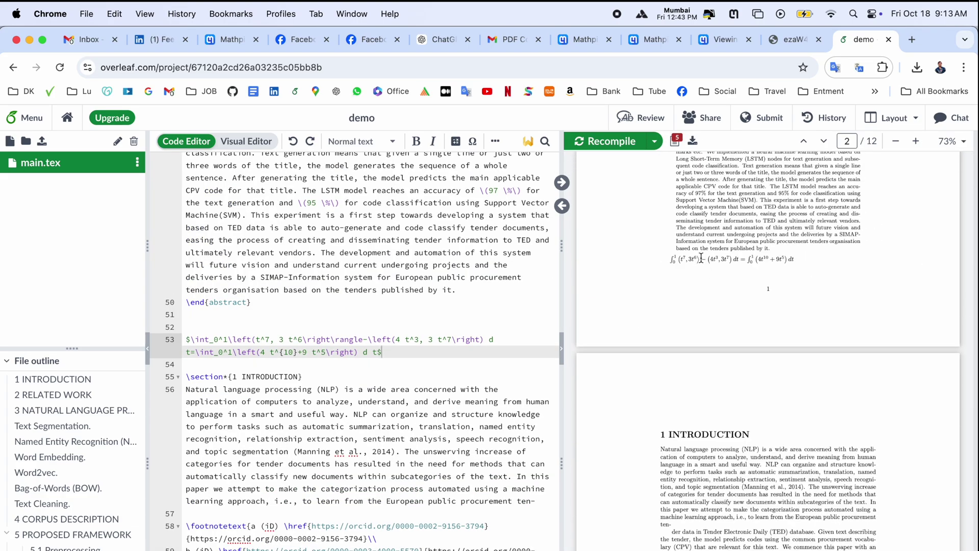
Step: Review the rendered equation below the abstract, then bring up the Mathpix Snip result again
scroll(380, 377, "up", 1)
left_click_drag(381, 372, 194, 364)
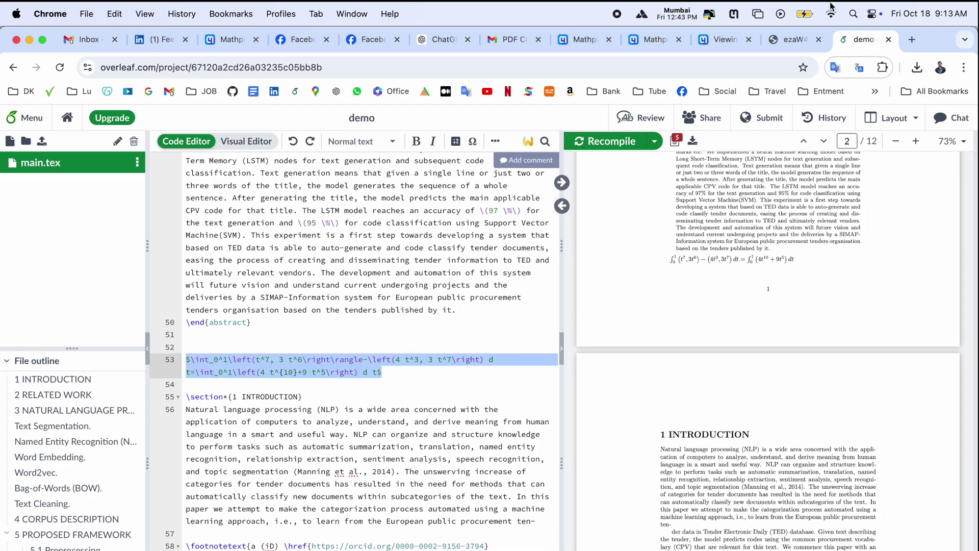
left_click(736, 17)
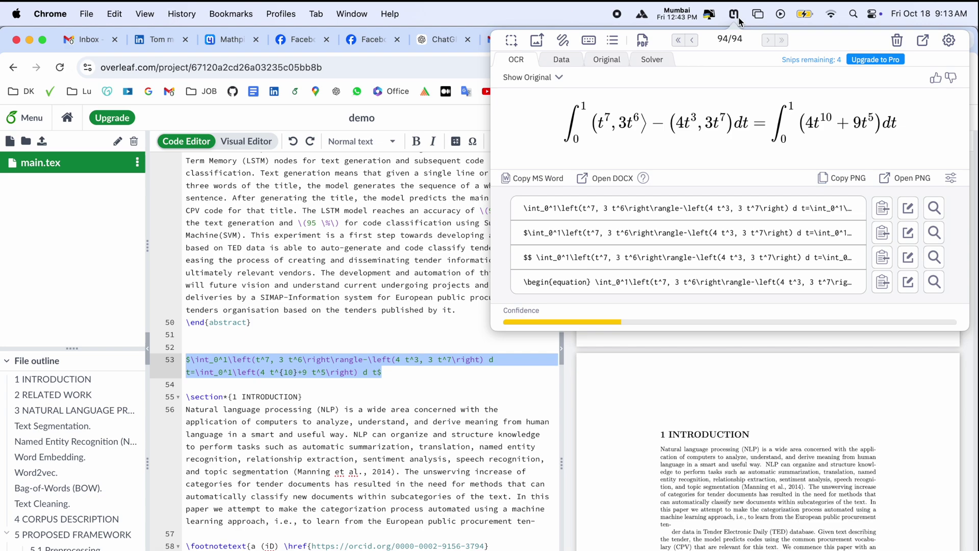